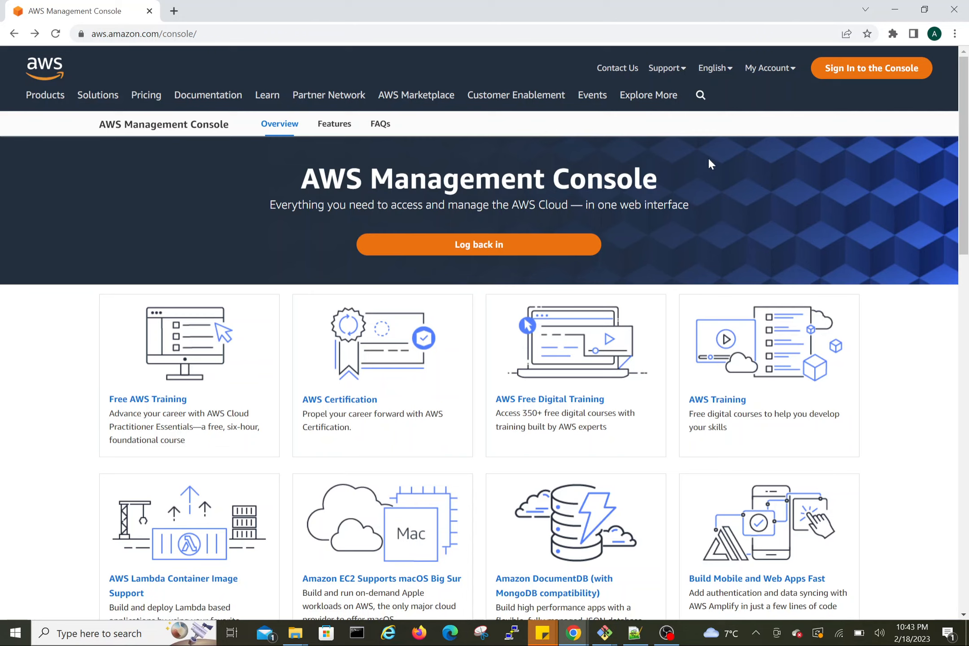
Step: Sign in to the AWS console as the root user, entering the account e-mail and the saved account password
left_click(865, 78)
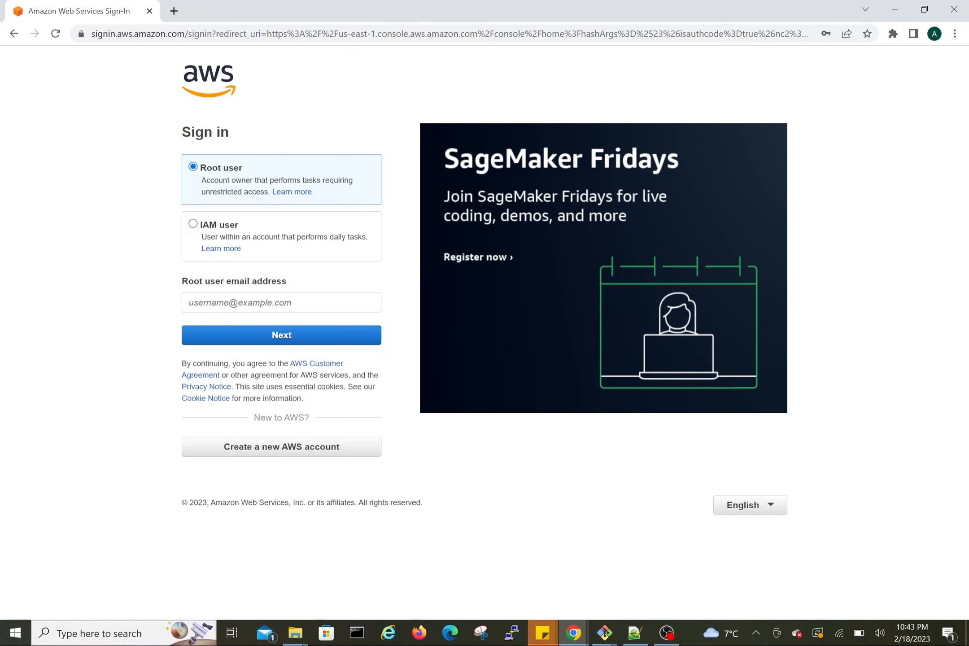
left_click(282, 302)
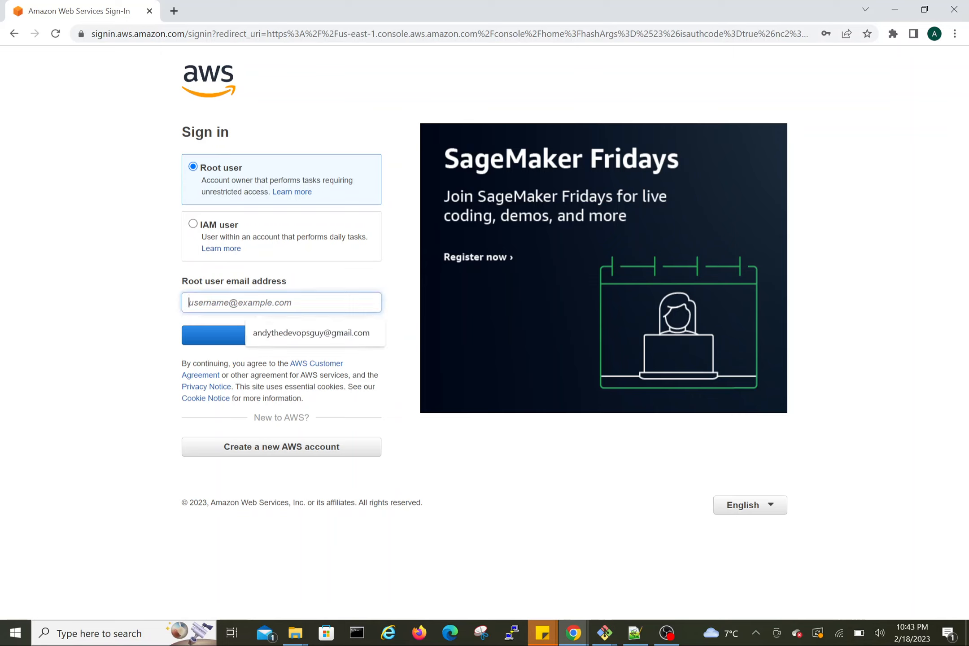
left_click(272, 332)
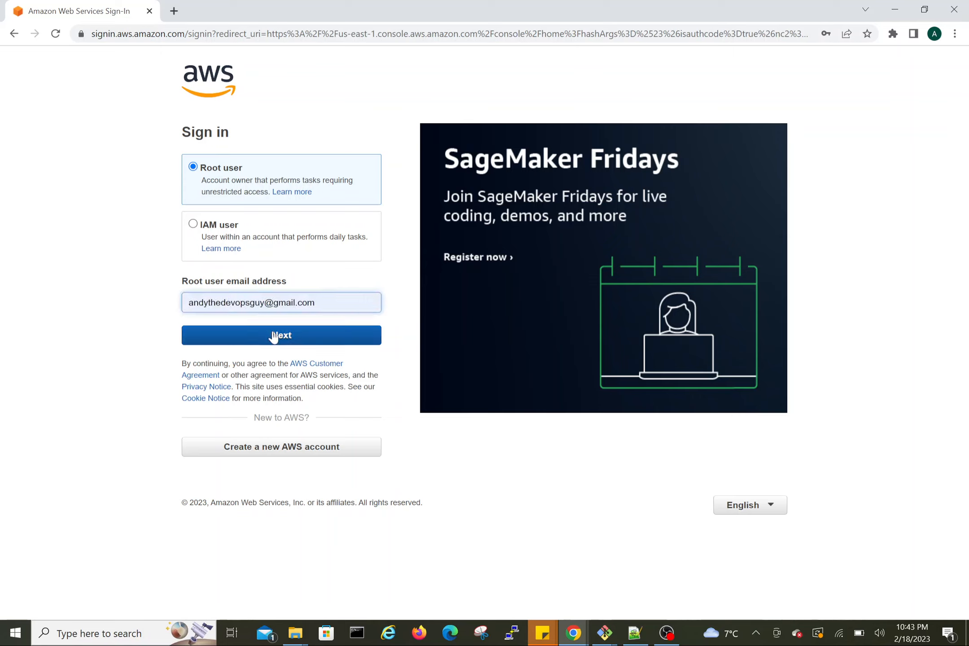
left_click(273, 335)
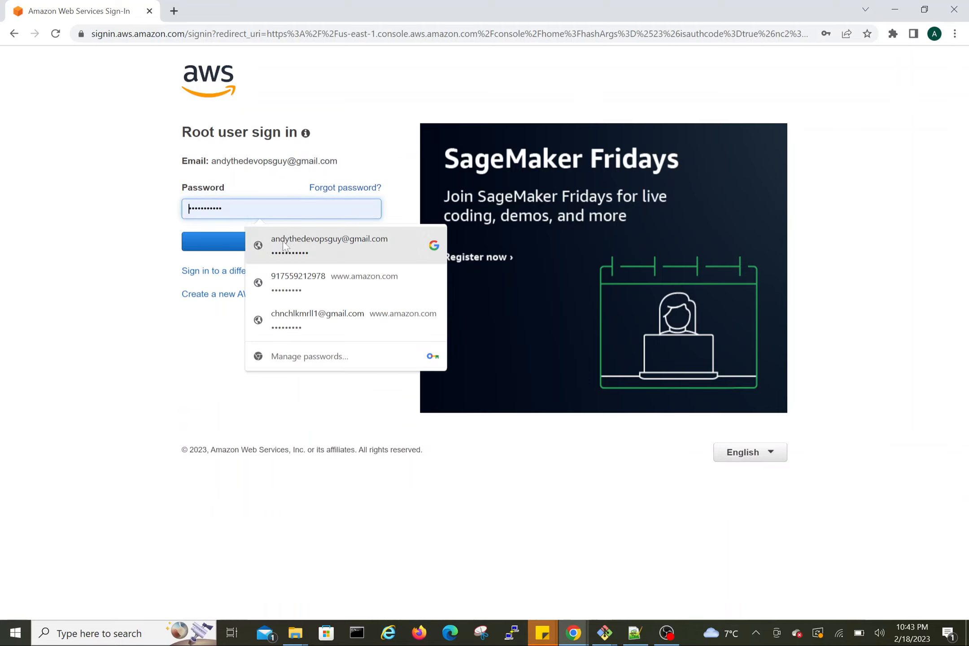
left_click(282, 241)
left_click(282, 241)
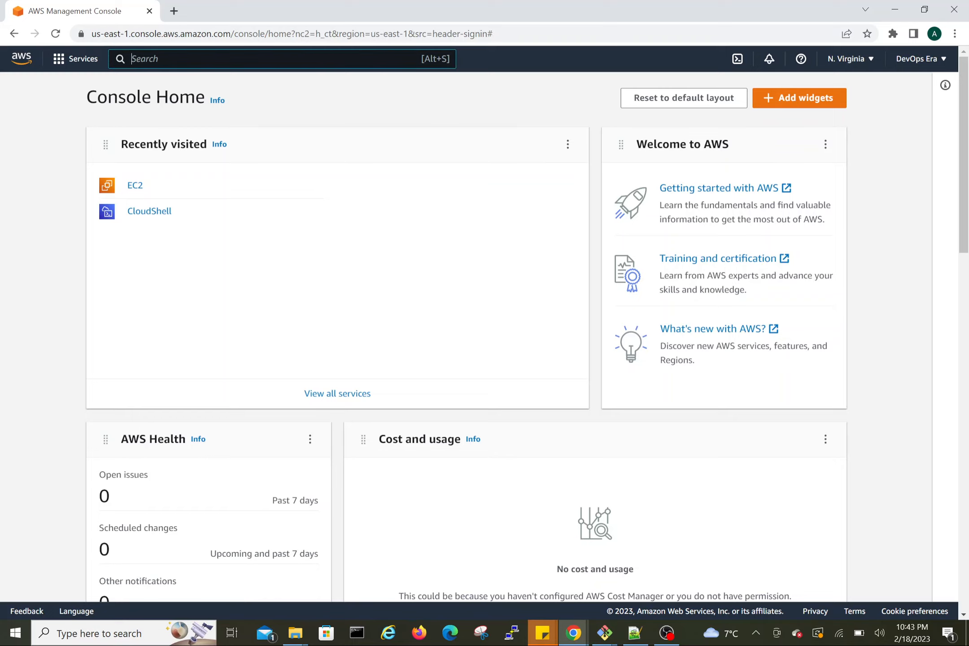
Step: Search the console for EC2 and open the EC2 service
key("alt+s")
type("EC2")
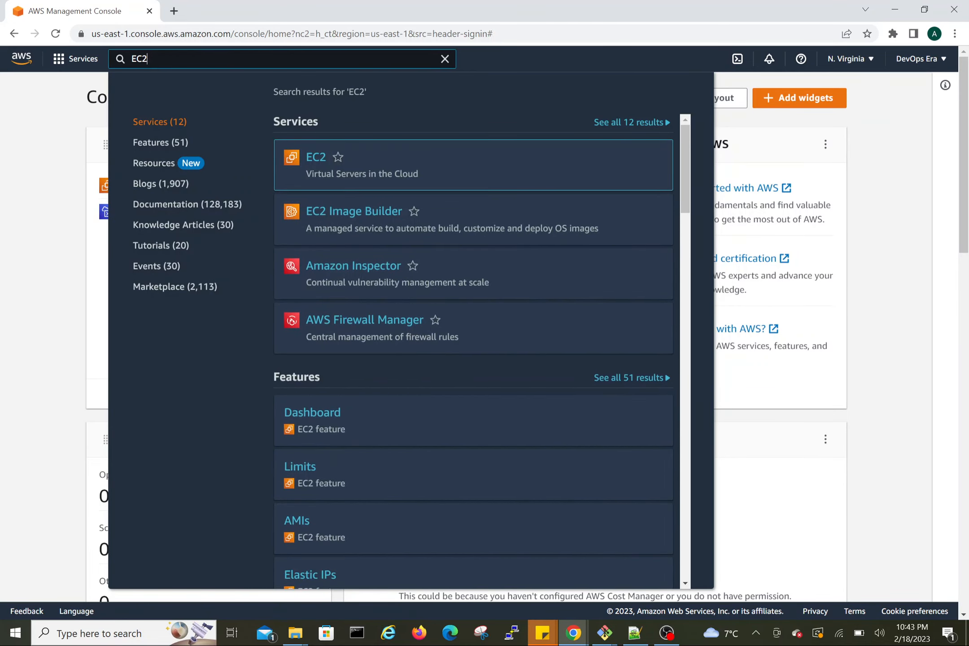
mouse_move(316, 158)
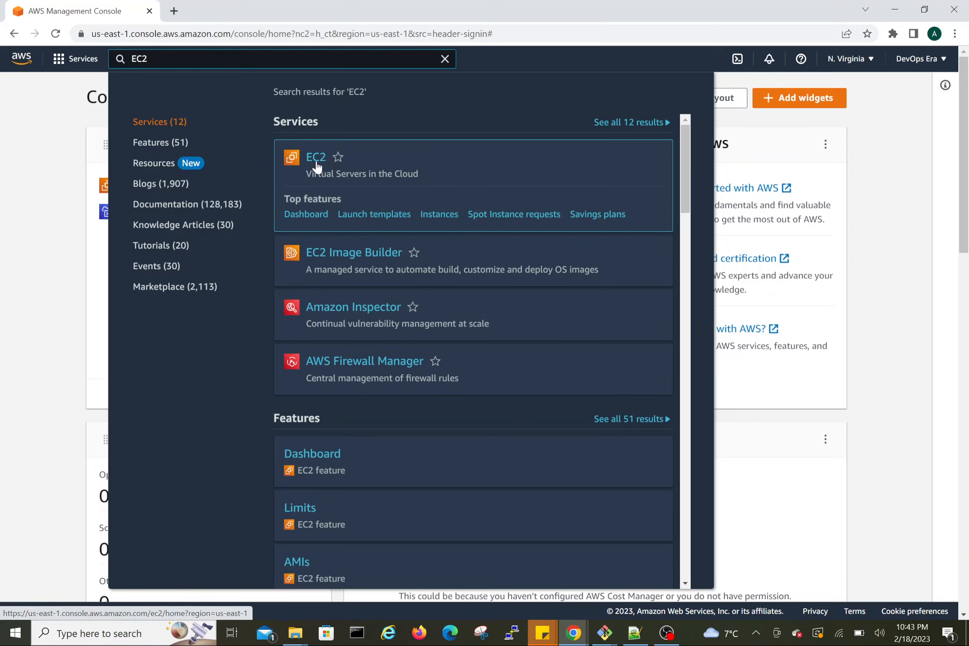
left_click(316, 158)
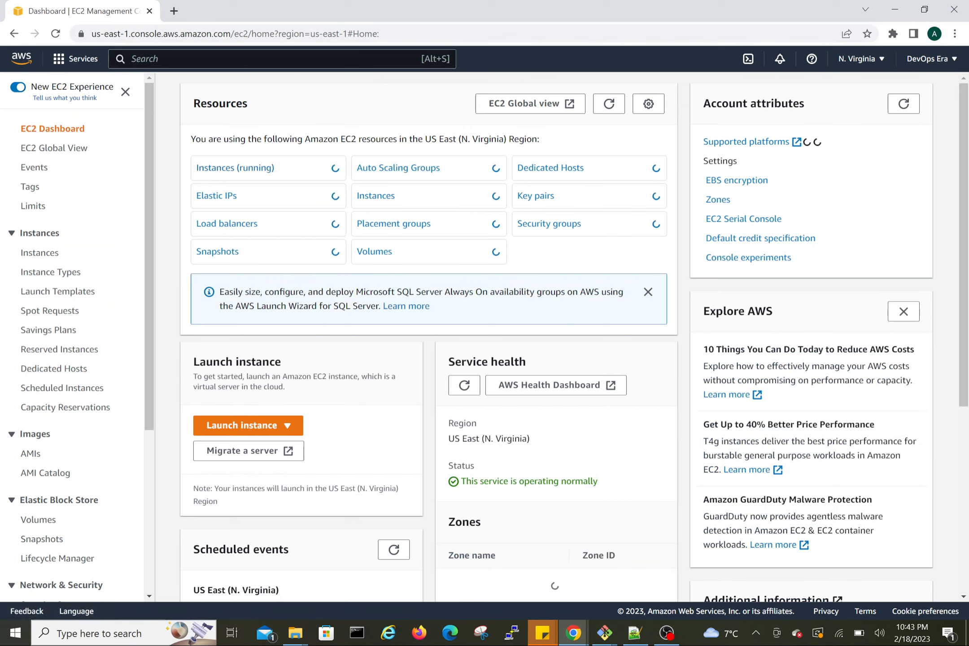
Step: Open the Launch an instance form and review its configuration sections
left_click(265, 432)
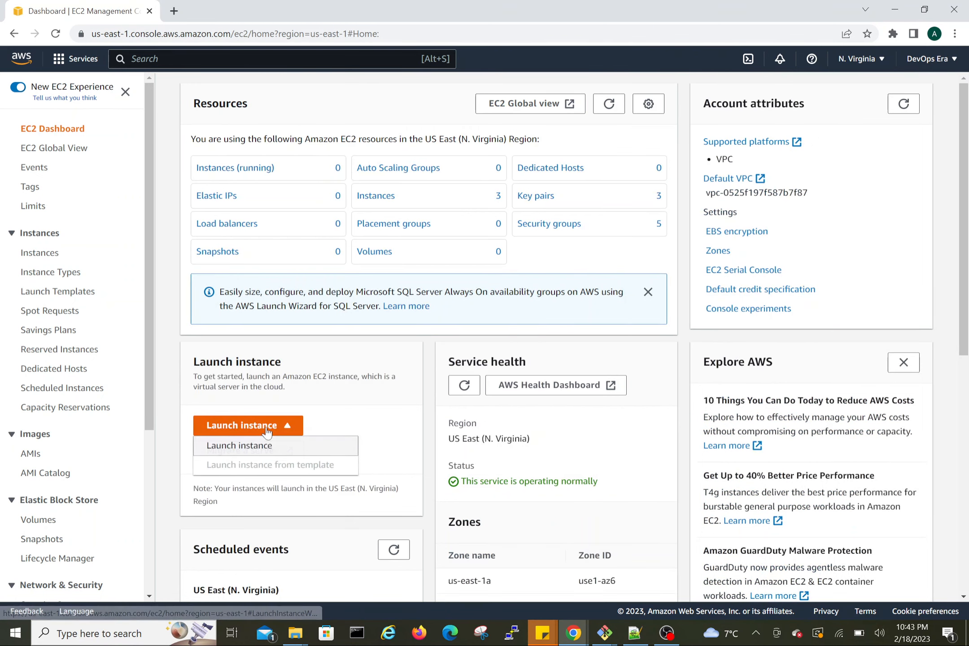
left_click(245, 447)
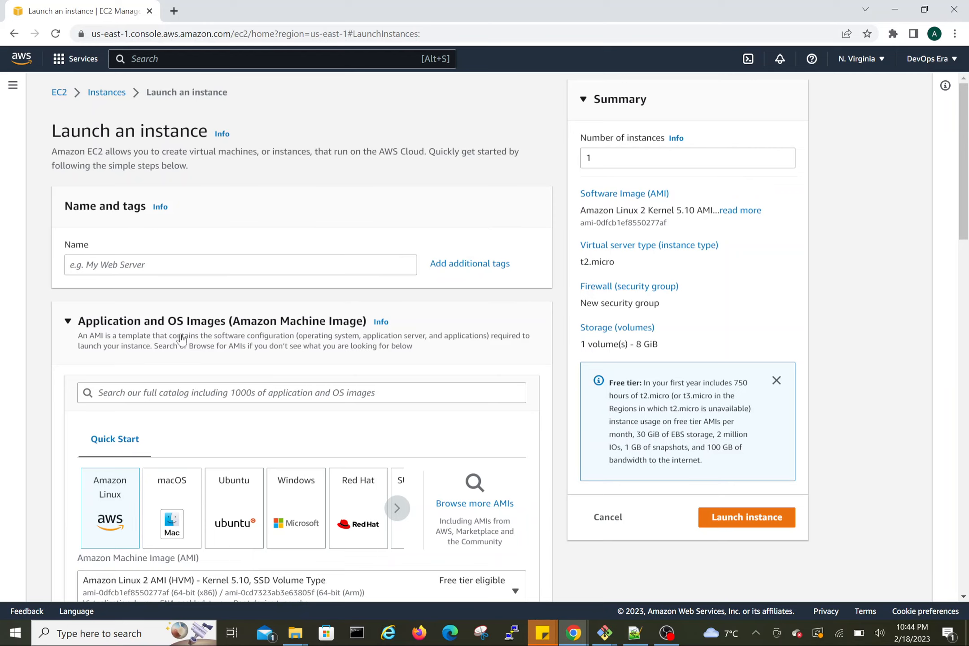
scroll(204, 339, "down", 1)
scroll(204, 340, "down", 7)
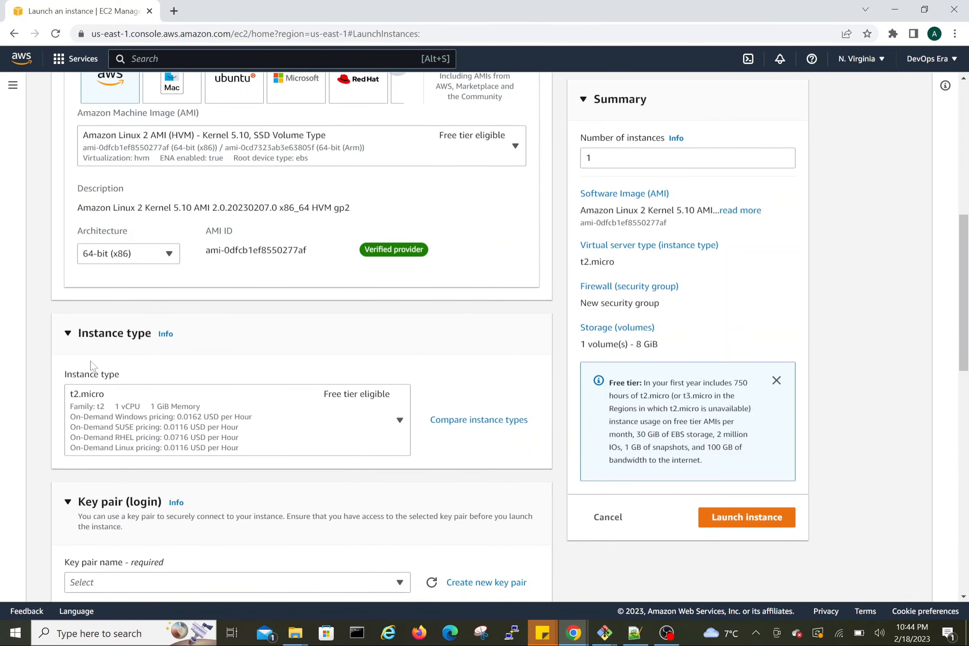
scroll(206, 366, "down", 2)
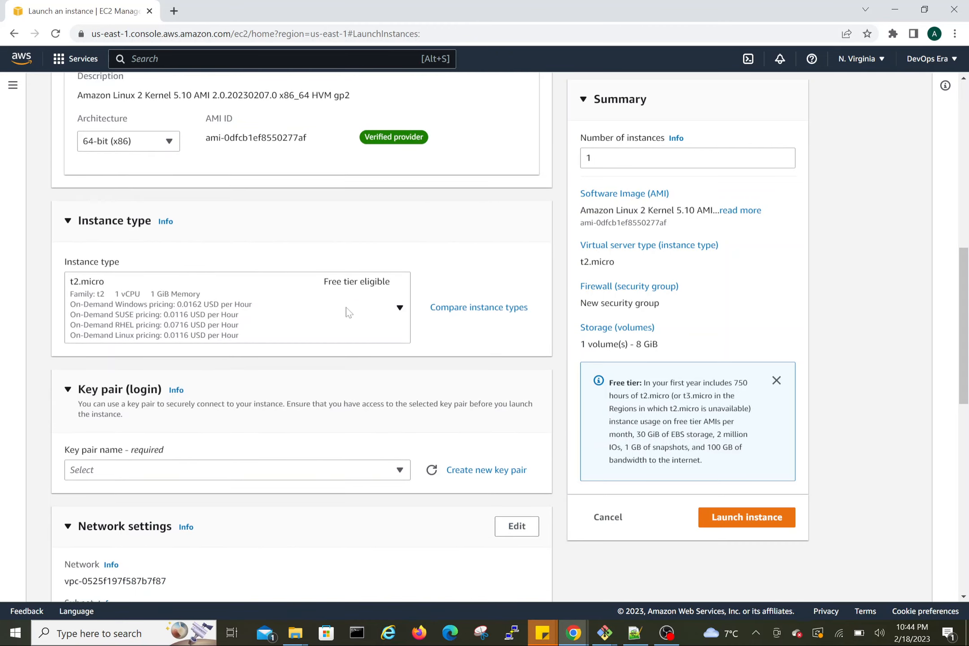
scroll(250, 434, "down", 3)
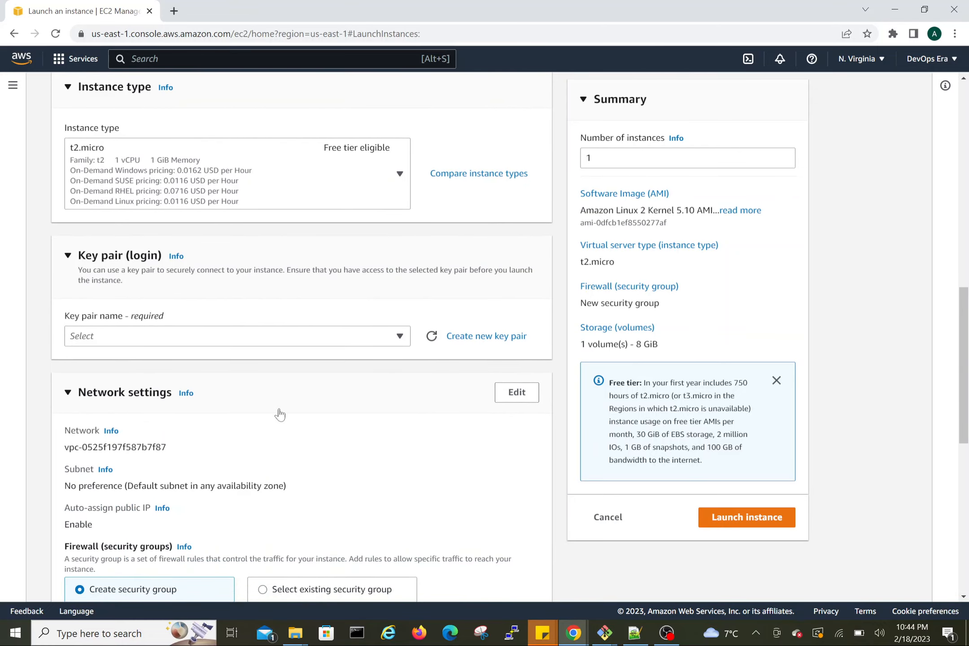
scroll(280, 412, "down", 2)
scroll(280, 414, "down", 10)
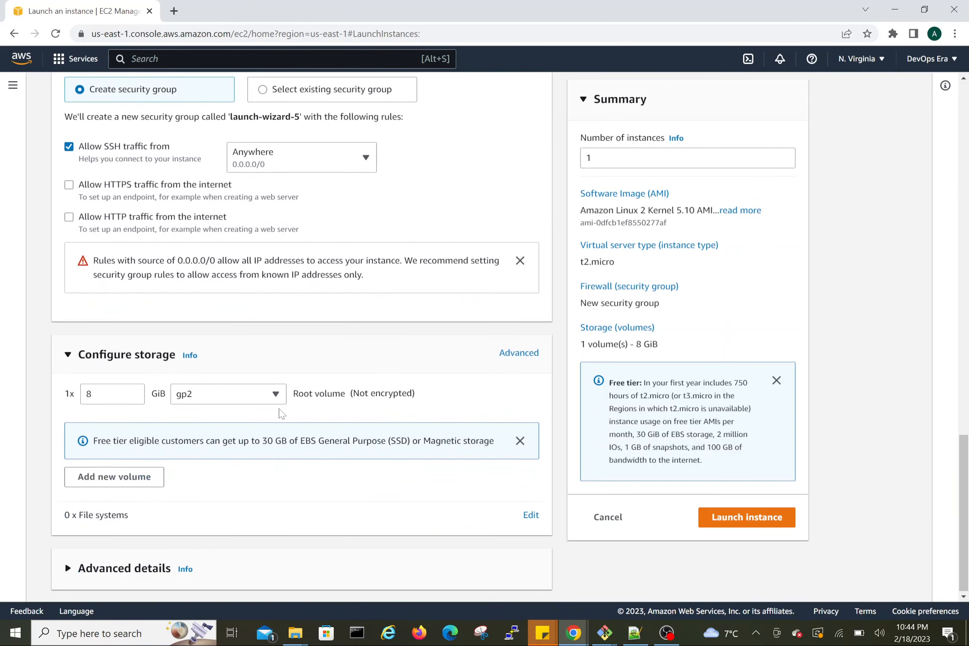
scroll(281, 414, "up", 20)
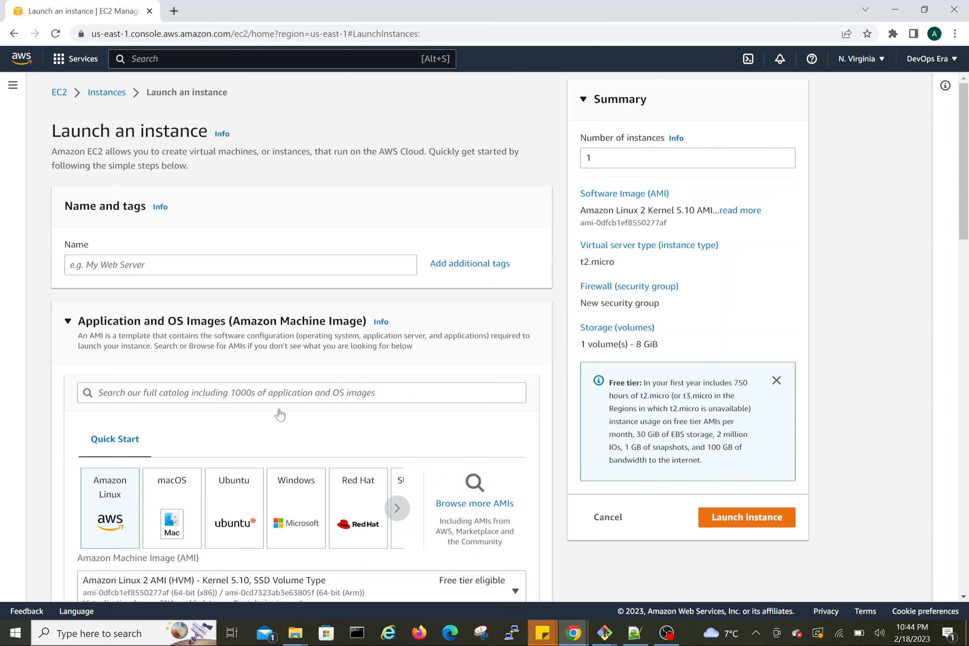
Step: Name the instance Jenkins1 and pick Ubuntu as the quick-start operating system image
left_click(240, 264)
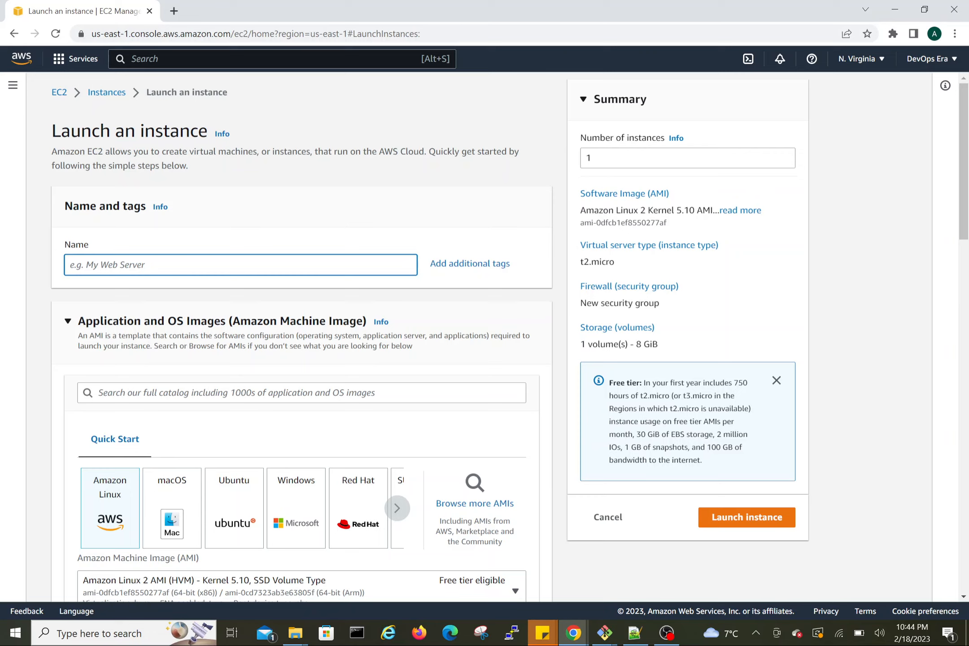
type("Jenkins1")
left_click(225, 494)
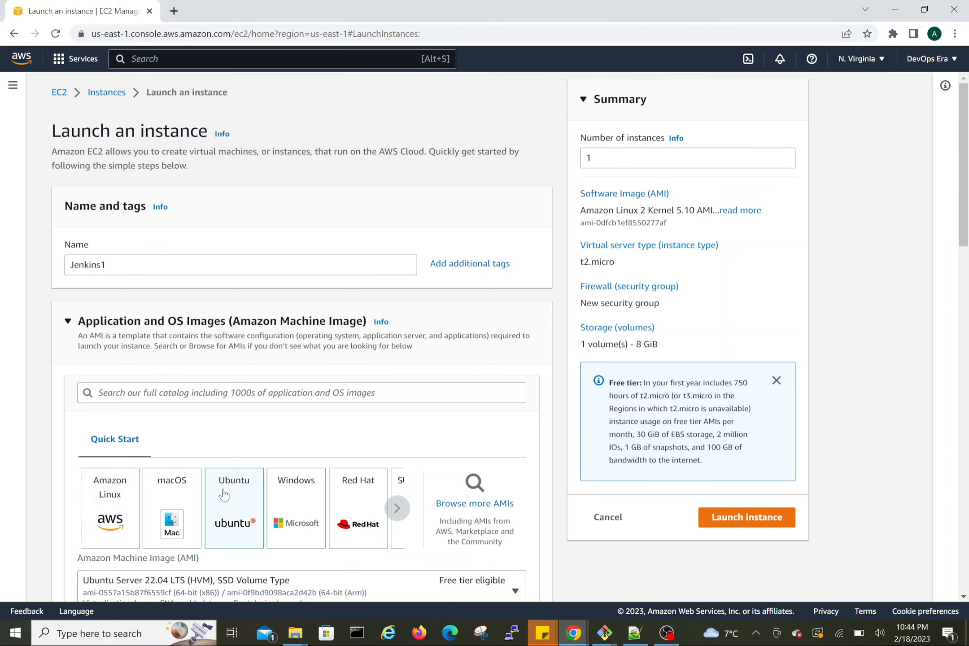
Step: Choose the Ubuntu Server 18.04 LTS (HVM), SSD Volume Type machine image
scroll(224, 494, "down", 3)
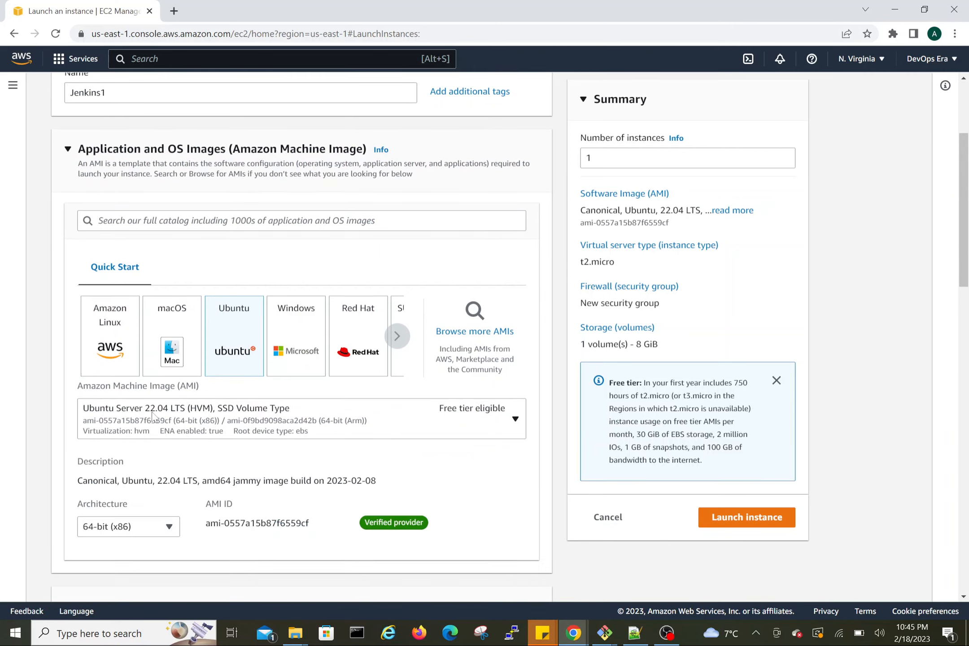
left_click(183, 424)
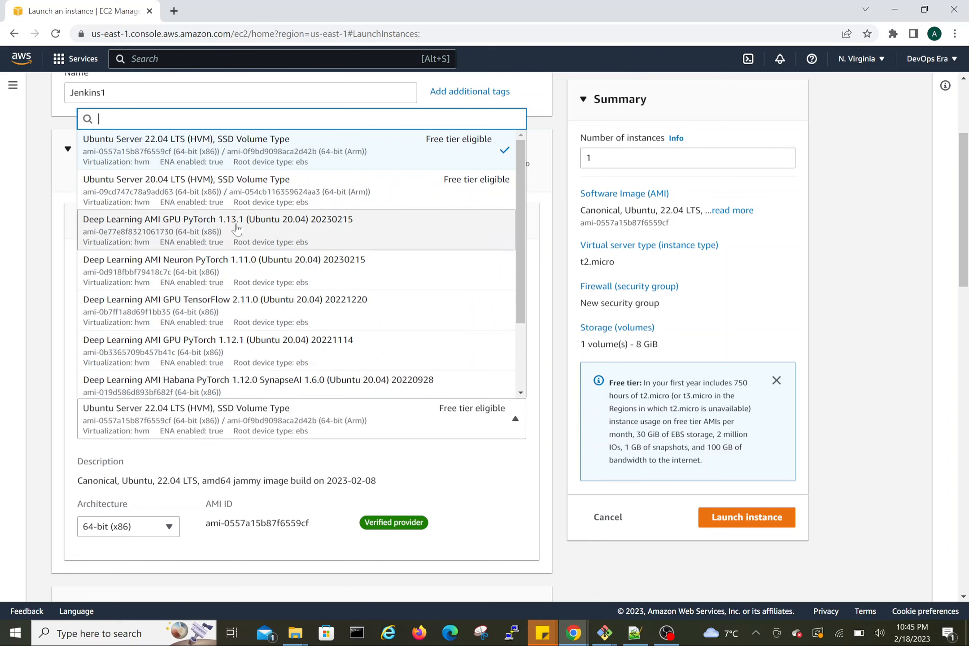
type("18.04")
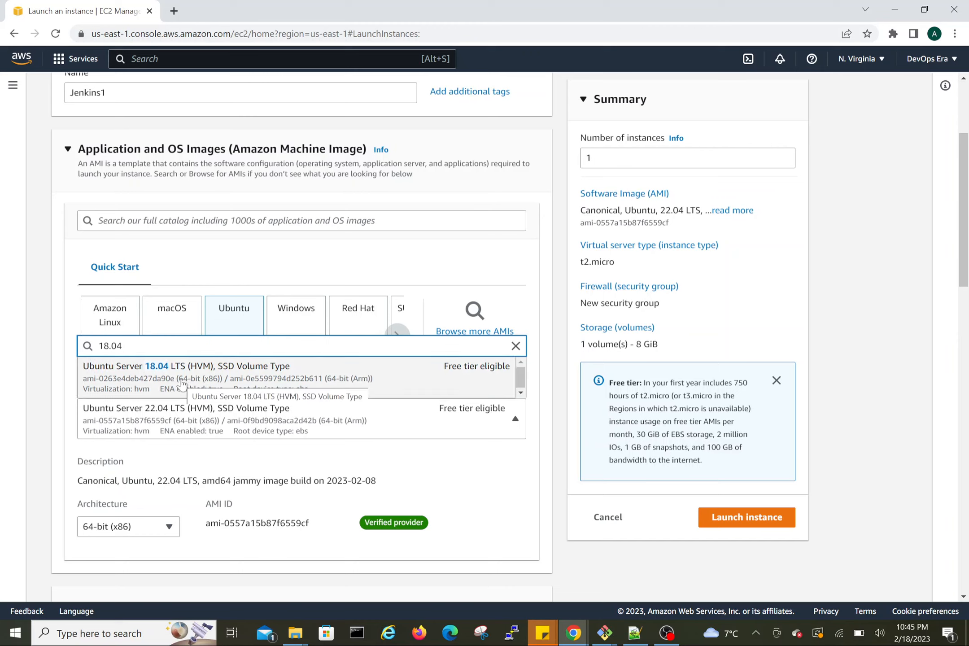
left_click(182, 384)
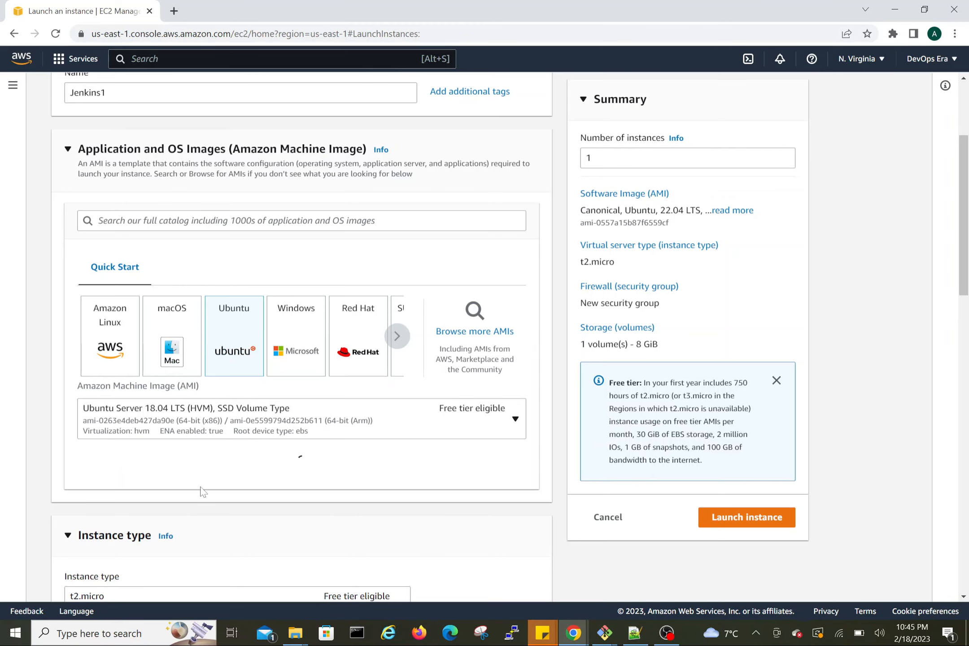
Step: Change the instance type to t2.small
scroll(202, 491, "down", 5)
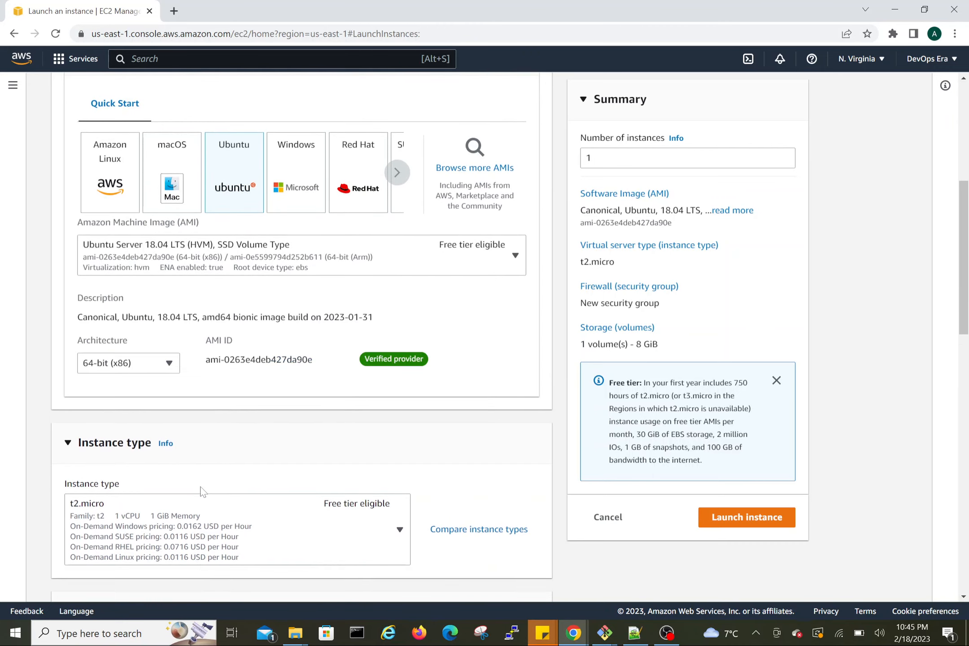
scroll(202, 492, "down", 1)
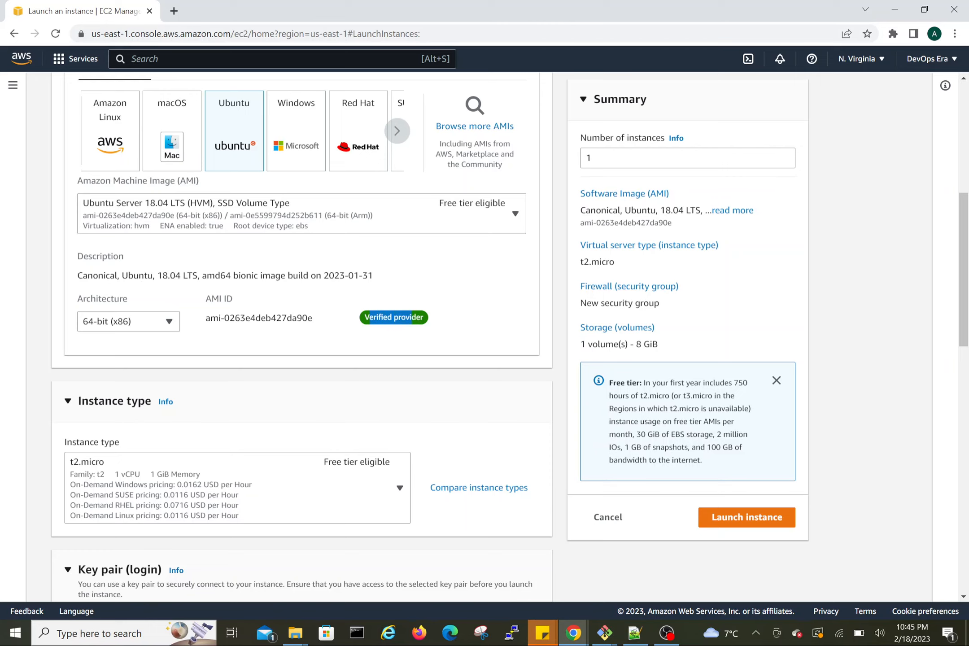
scroll(337, 403, "down", 5)
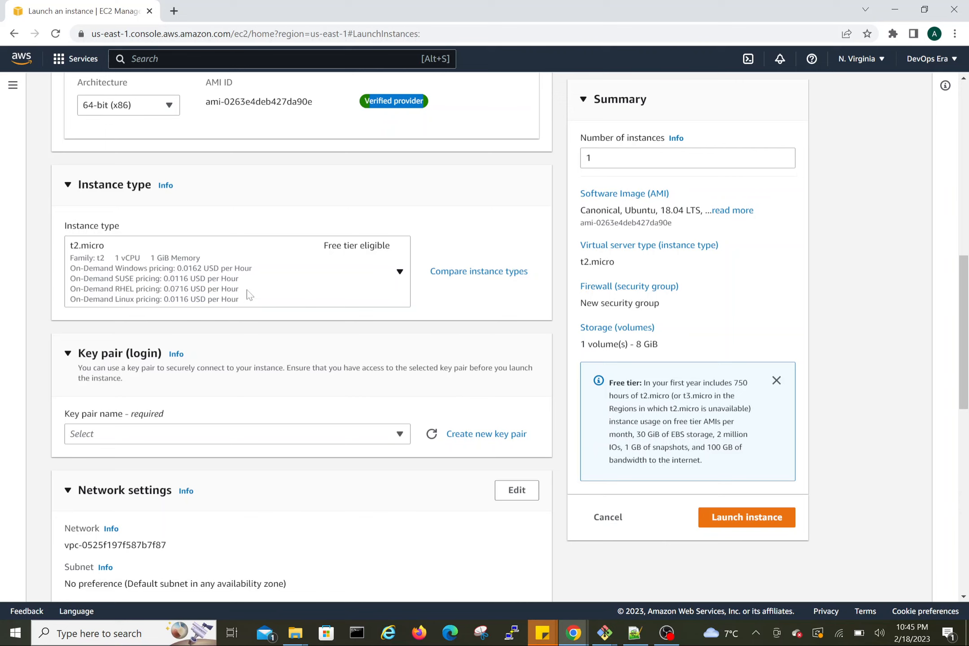
left_click(399, 272)
scroll(288, 460, "down", 2)
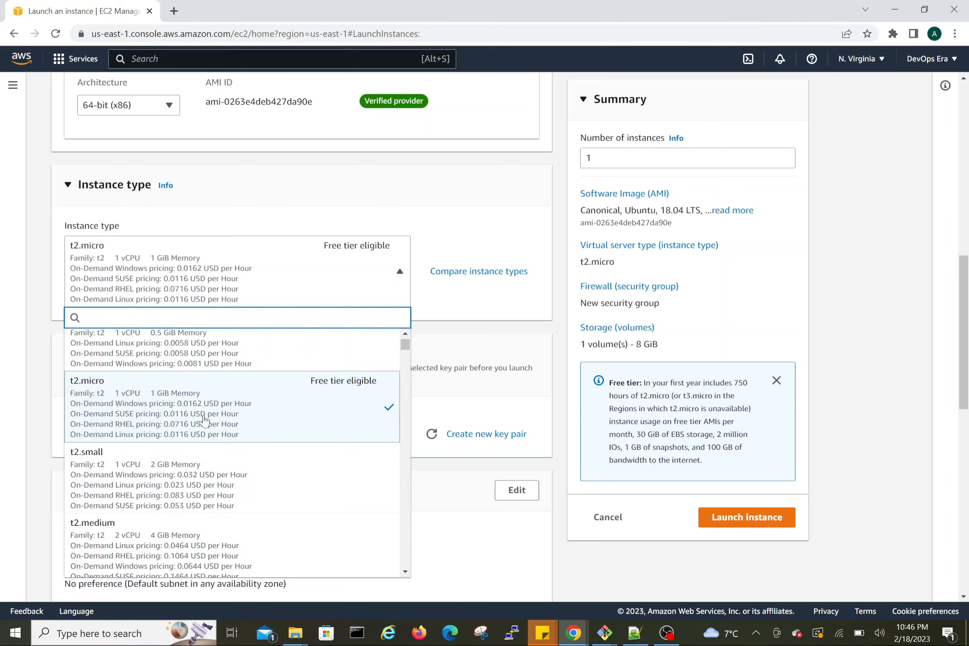
left_click(274, 483)
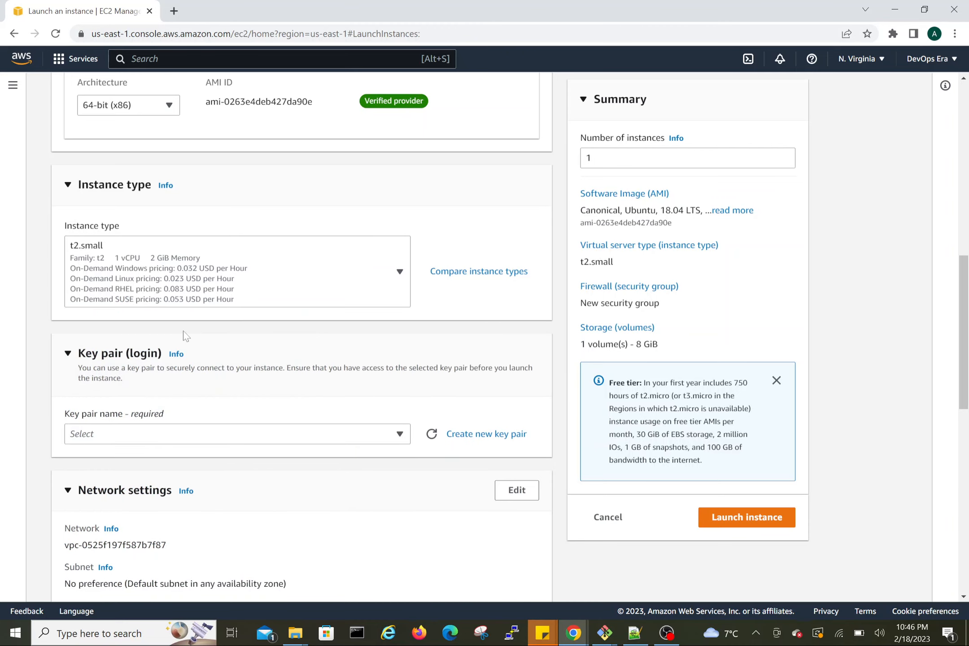
Step: Create a new RSA key pair in .pem format named jenkinstomcatsecret for the instance
scroll(183, 330, "up", 1)
scroll(183, 334, "down", 2)
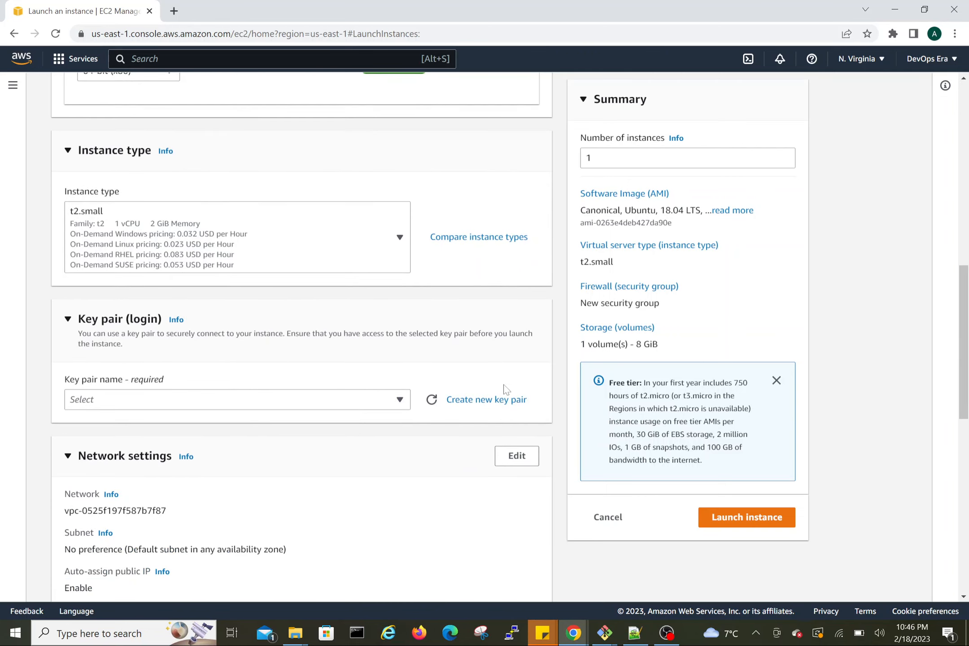
left_click(399, 400)
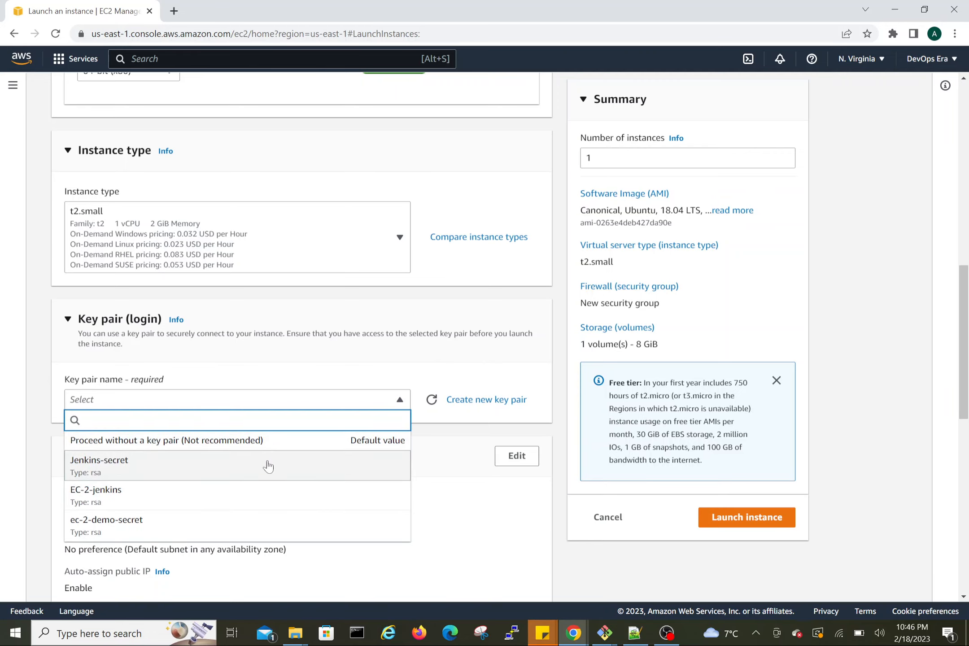
left_click(443, 425)
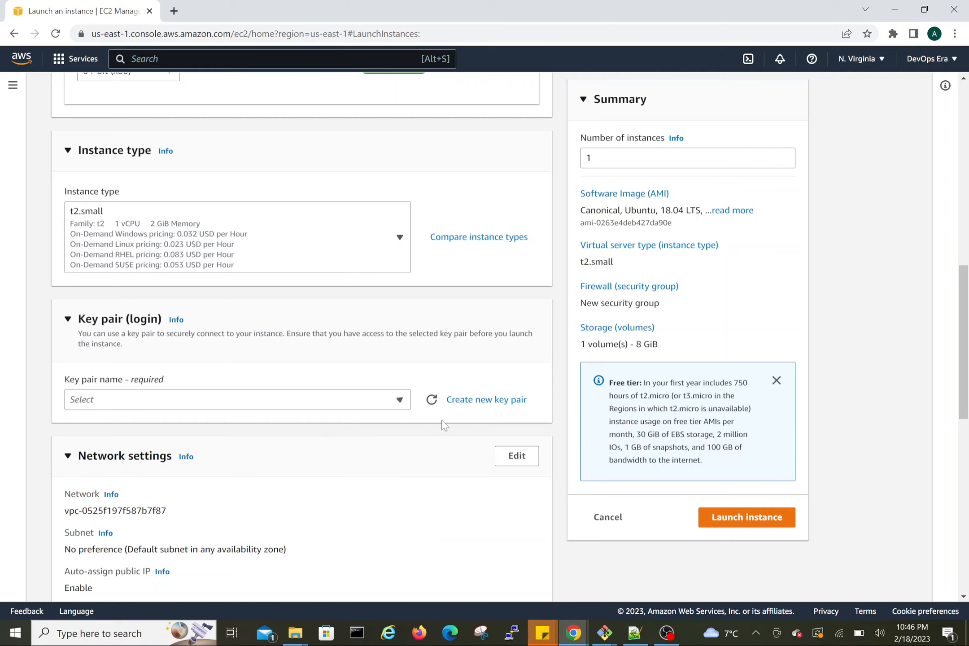
left_click(466, 404)
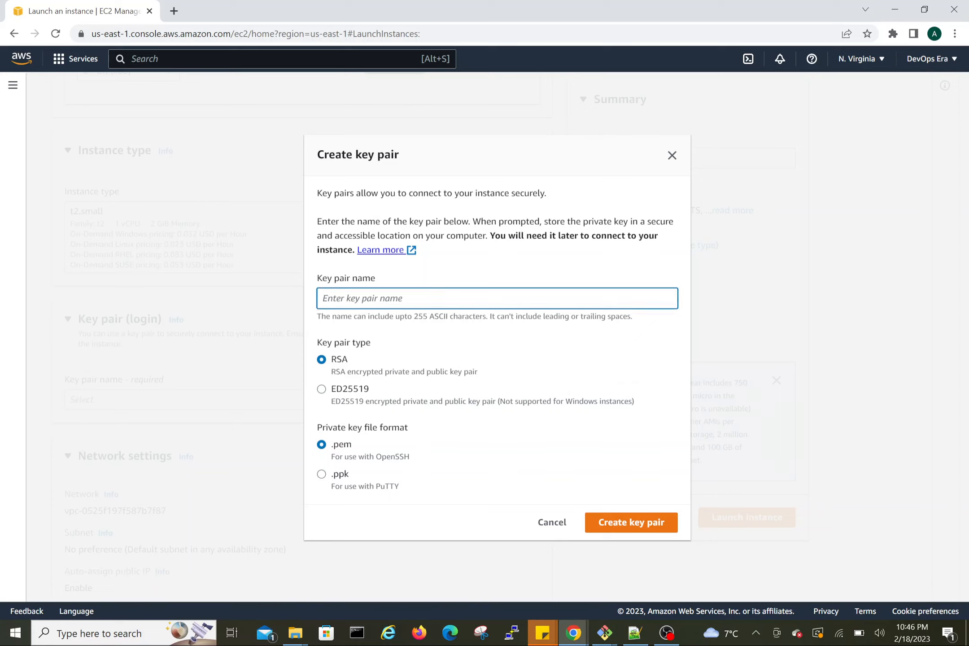
type("jenkinstomcatsecret")
left_click(630, 522)
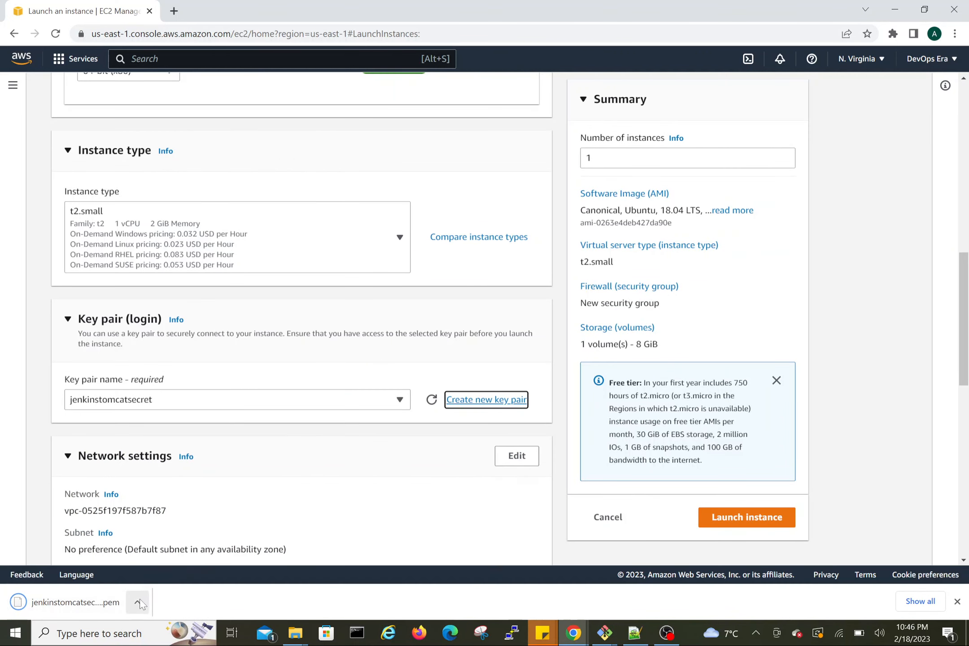
Step: Show the downloaded jenkinstomcatsecret.pem file in its folder and close the folder window
left_click(139, 601)
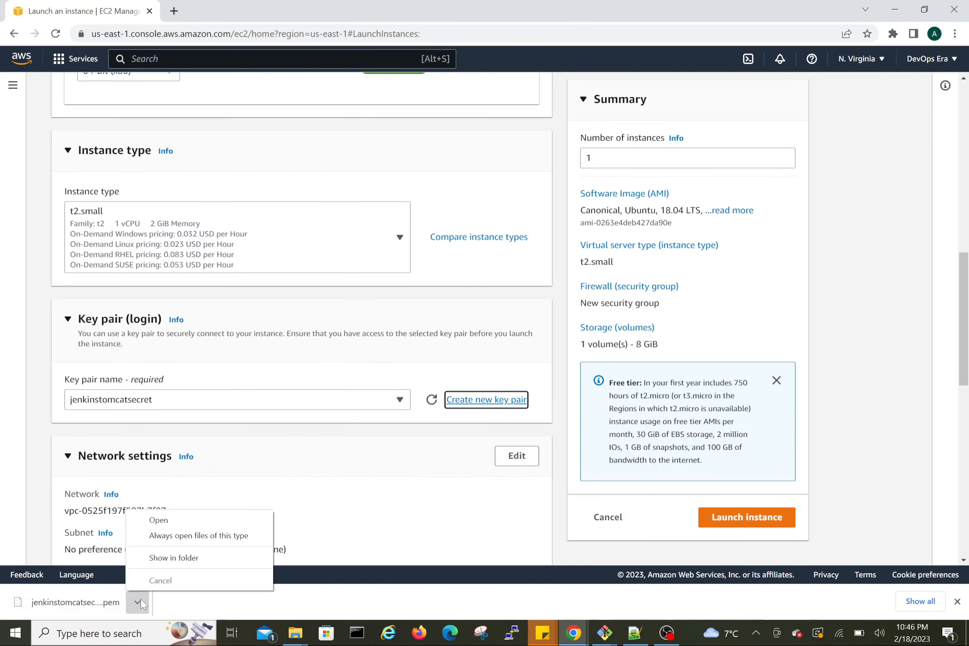
left_click(184, 557)
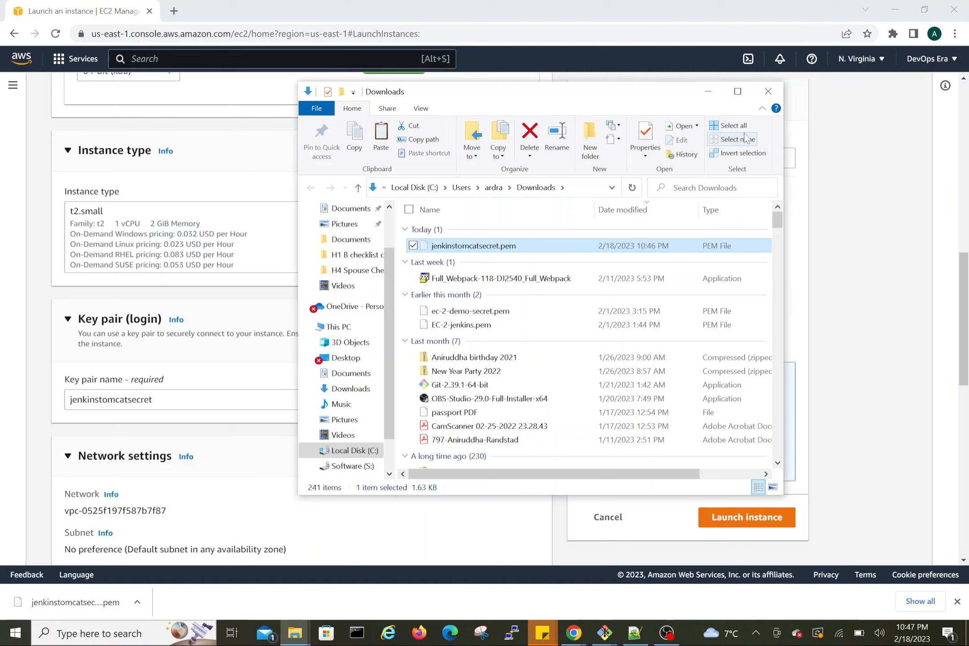
left_click(768, 91)
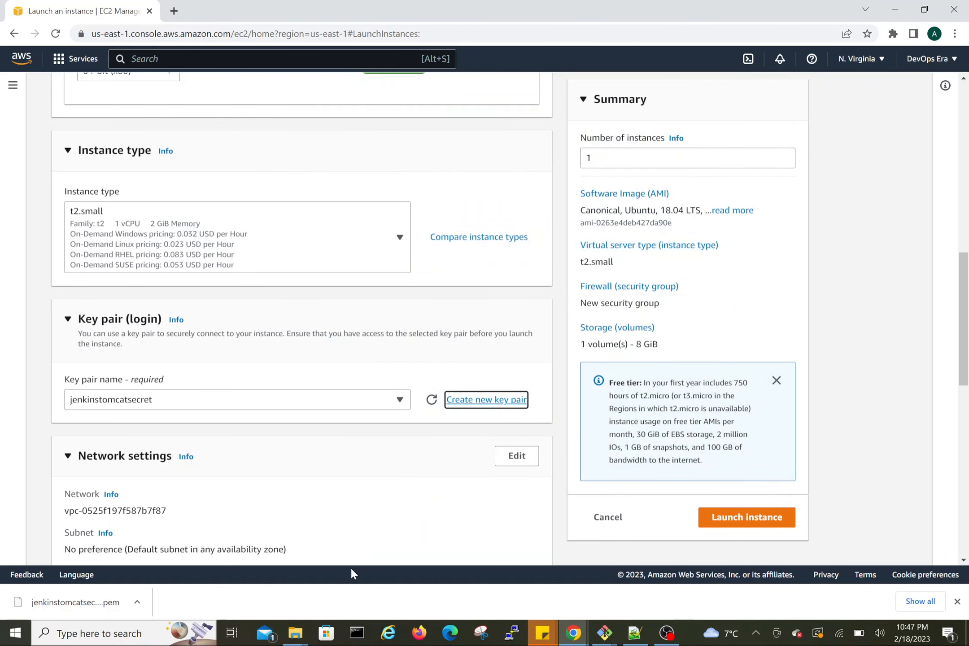
mouse_move(295, 632)
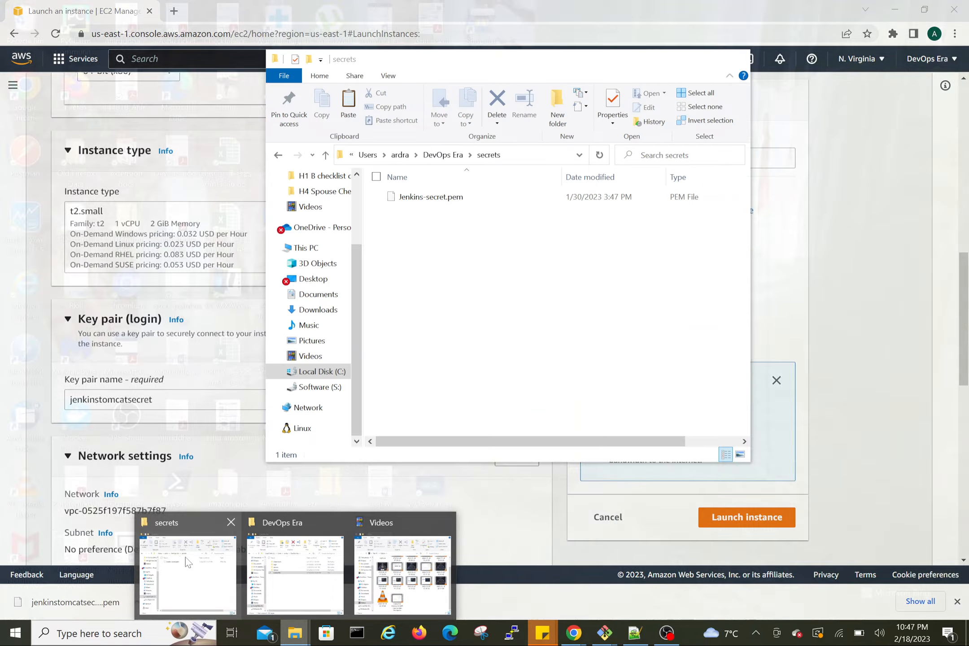
Step: Paste the downloaded jenkinstomcatsecret.pem key file into the secrets folder and close the folder window
left_click(188, 561)
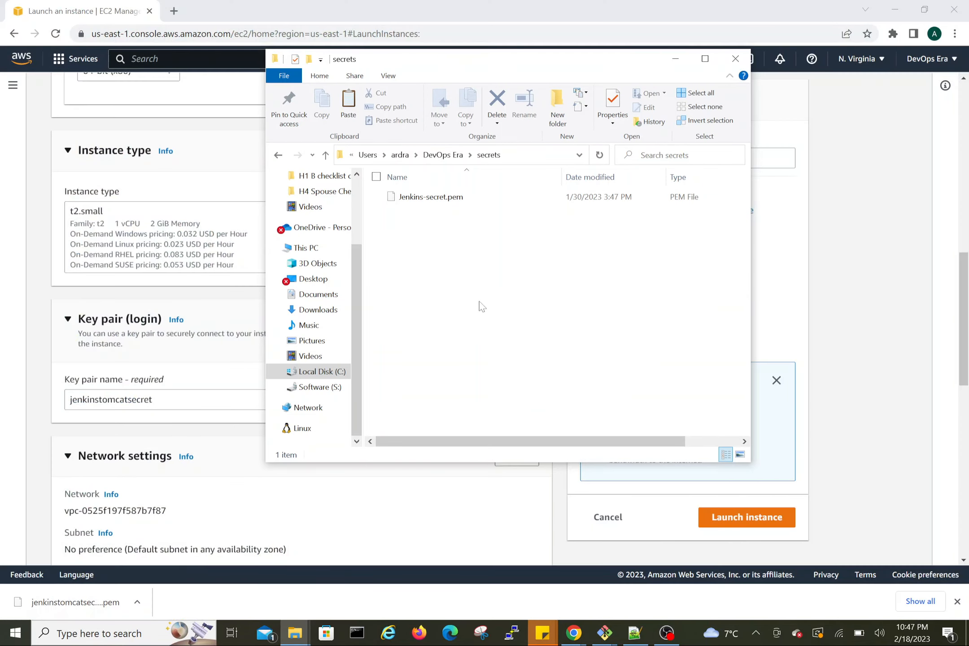
key("ctrl+v")
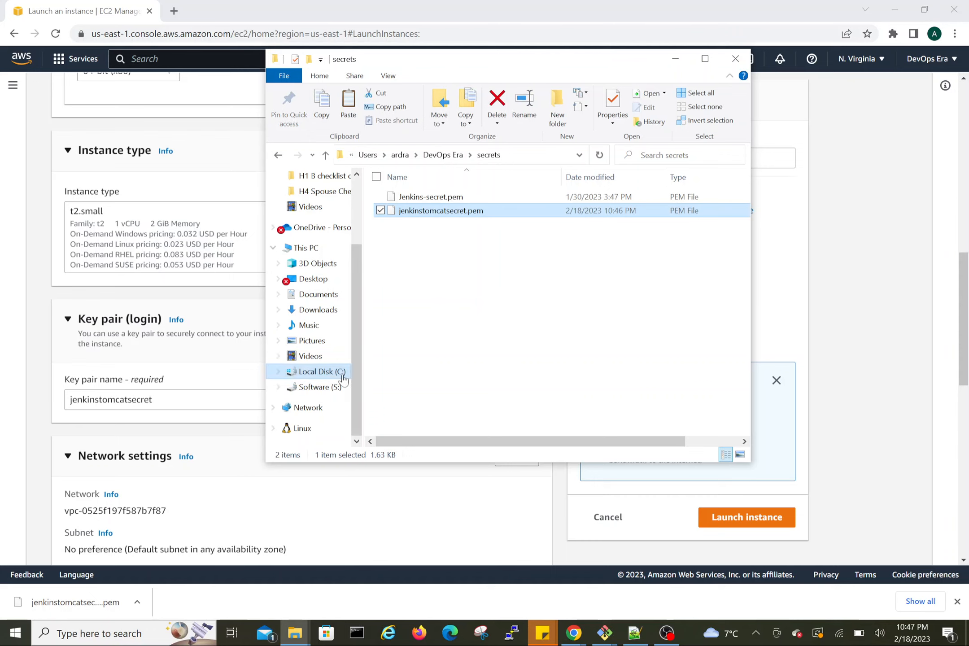
left_click(204, 430)
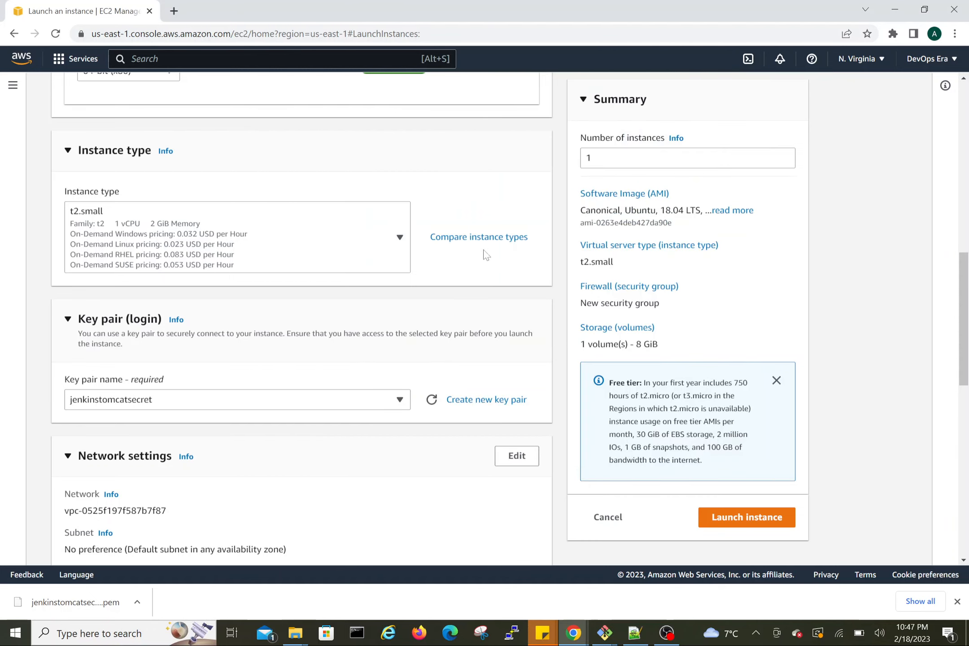
Step: Edit the network settings and add a second inbound security group rule
scroll(335, 404, "down", 3)
scroll(334, 403, "down", 4)
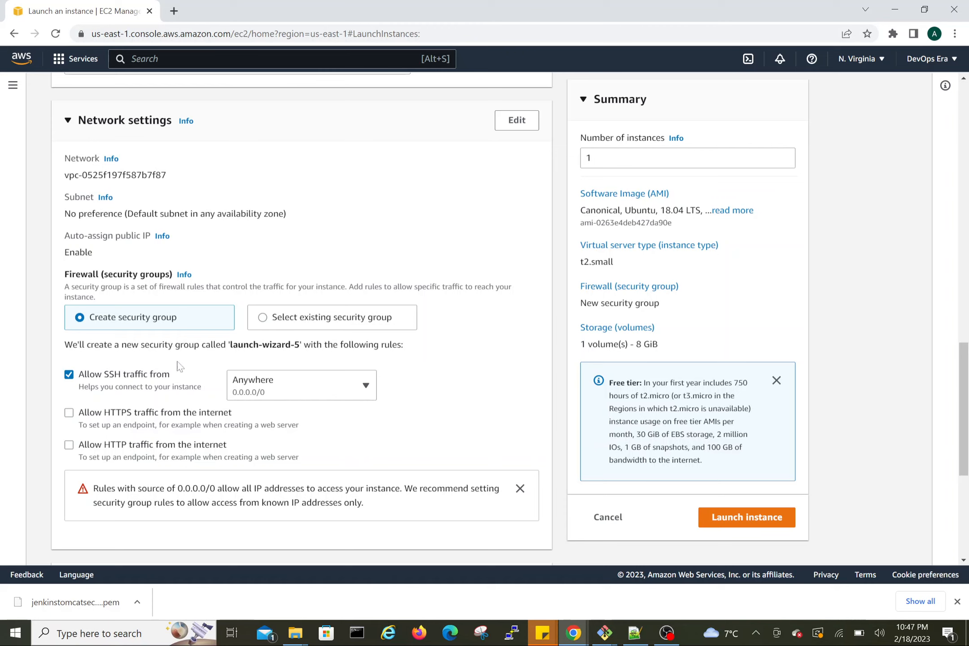
scroll(326, 246, "up", 3)
scroll(325, 246, "up", 5)
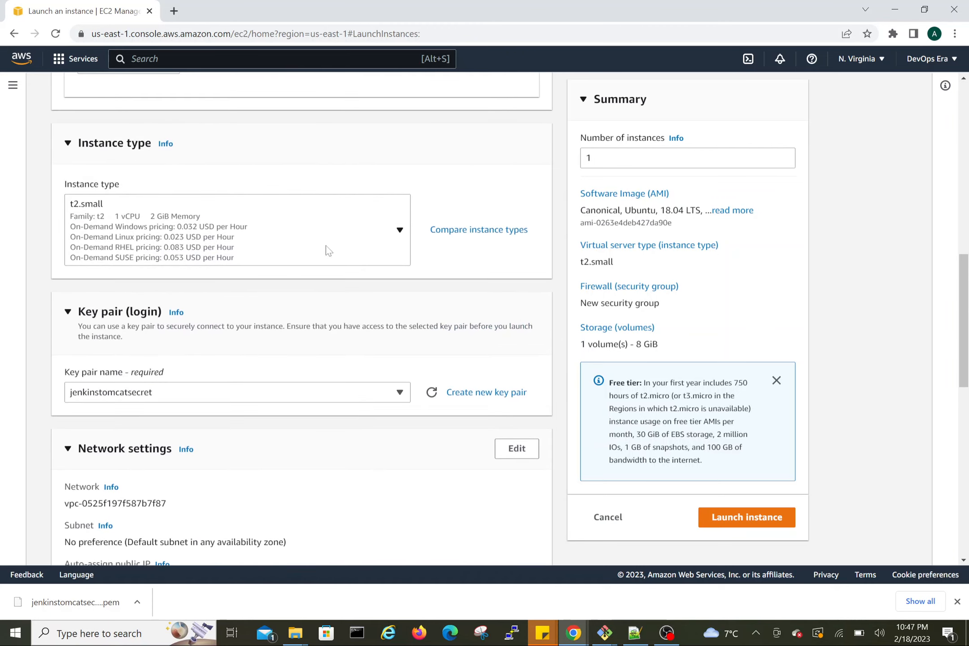
scroll(325, 245, "down", 5)
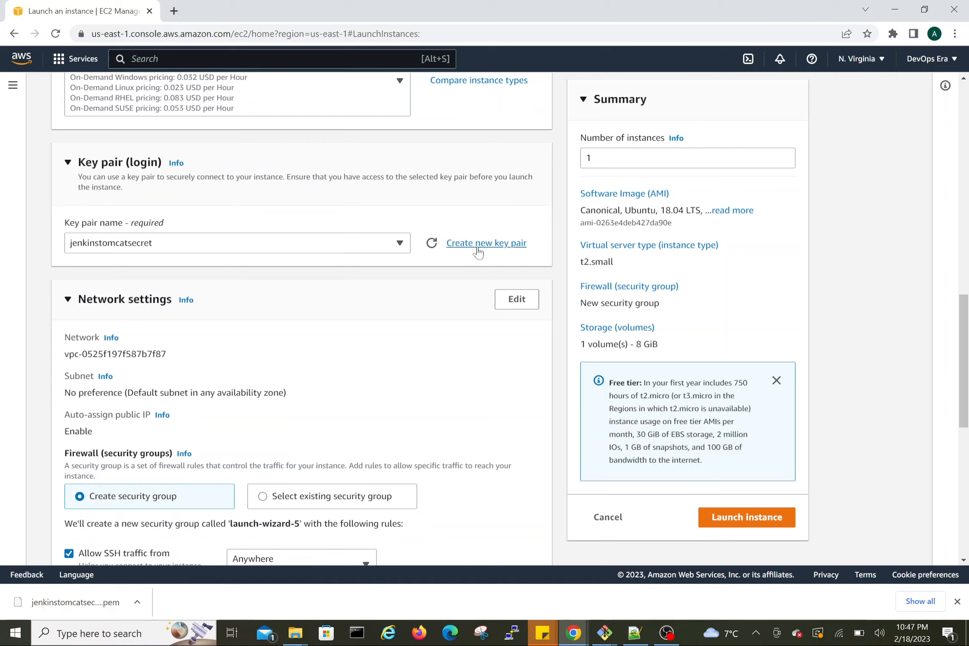
left_click(516, 300)
scroll(354, 407, "down", 9)
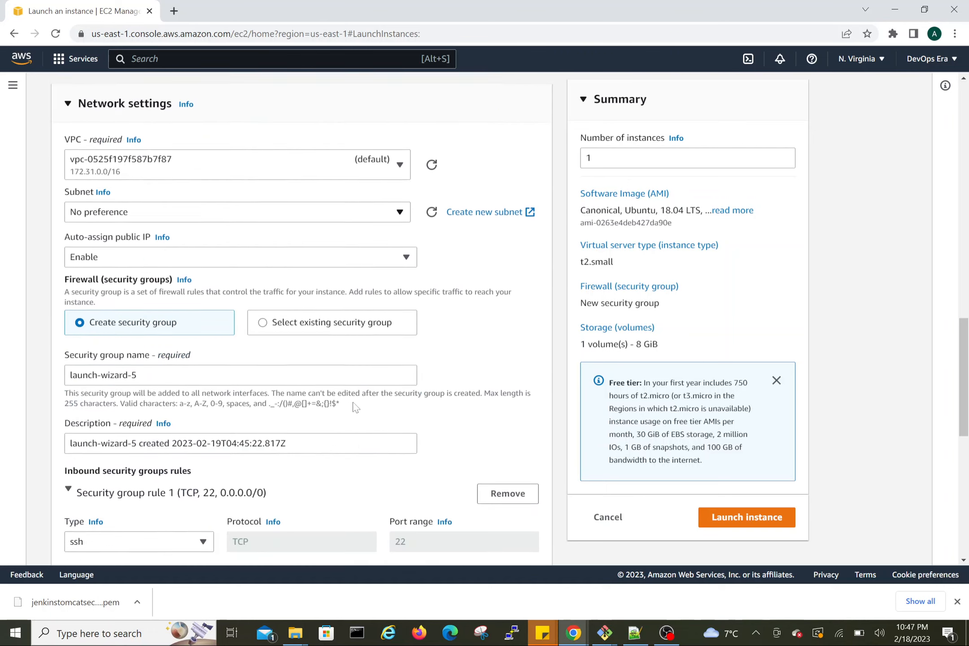
scroll(354, 407, "down", 4)
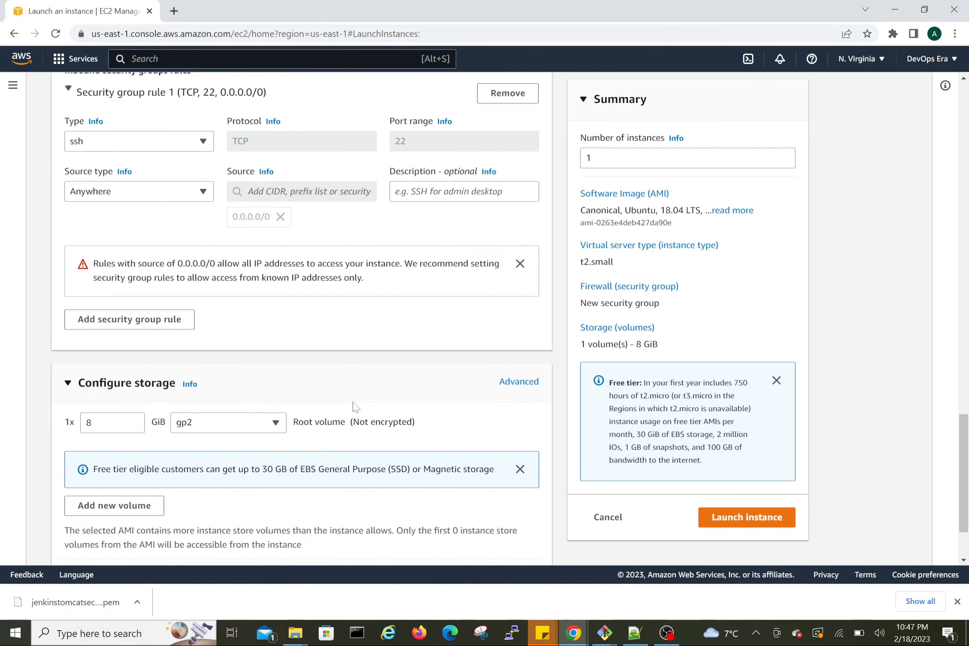
left_click(168, 319)
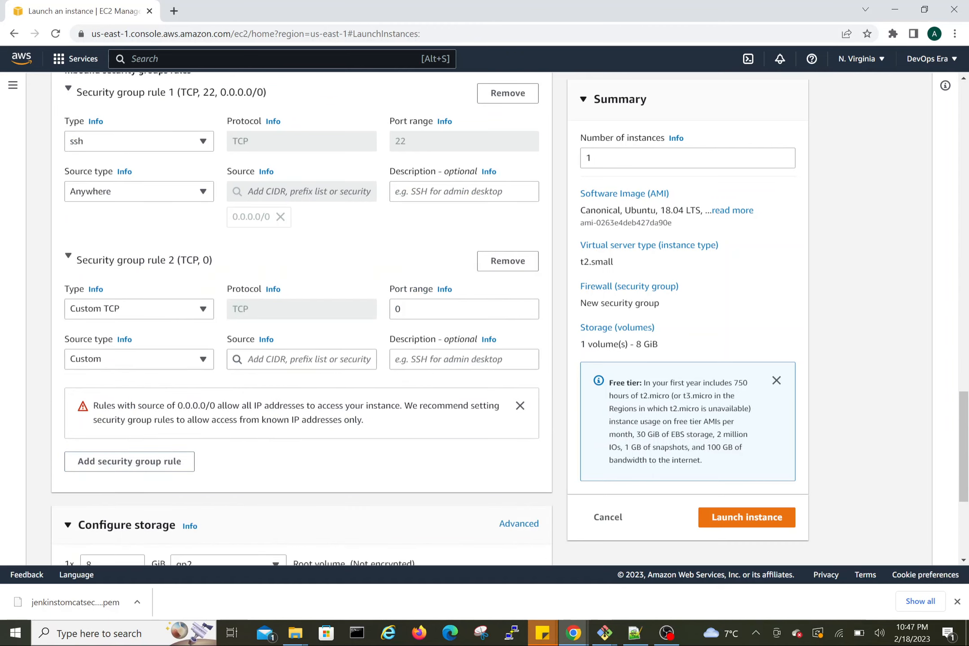
Step: Set the new Custom TCP rule's port range to 8080 and its source type to Anywhere
key("Tab")
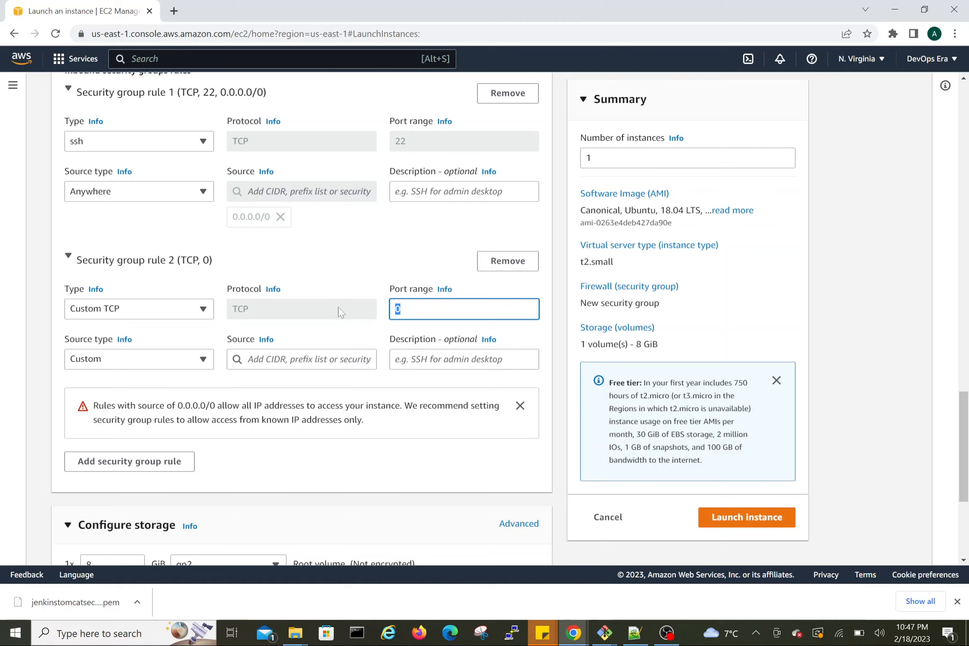
type("8080")
left_click(113, 360)
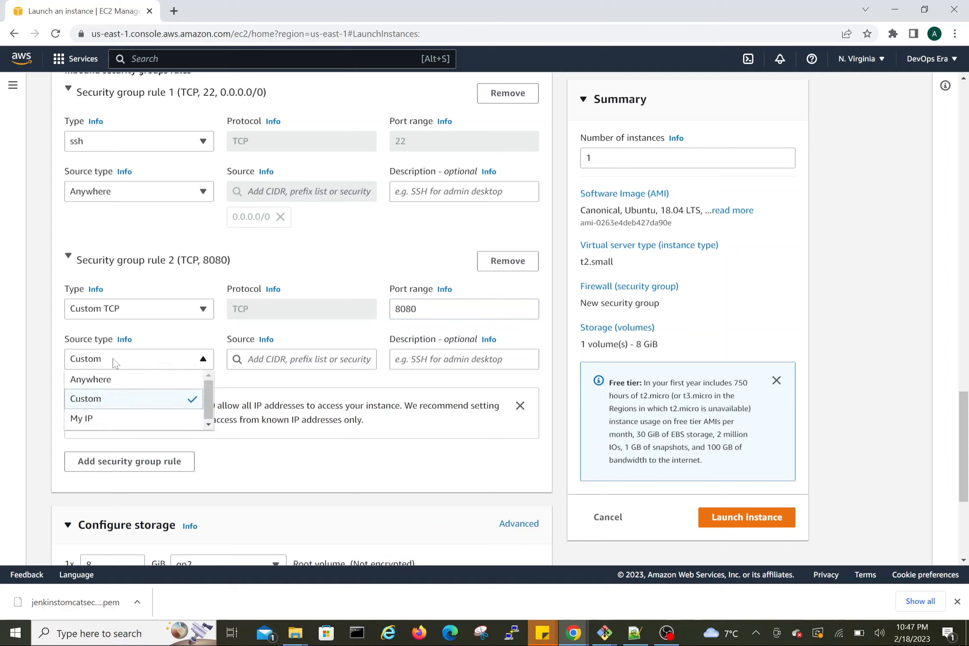
left_click(96, 381)
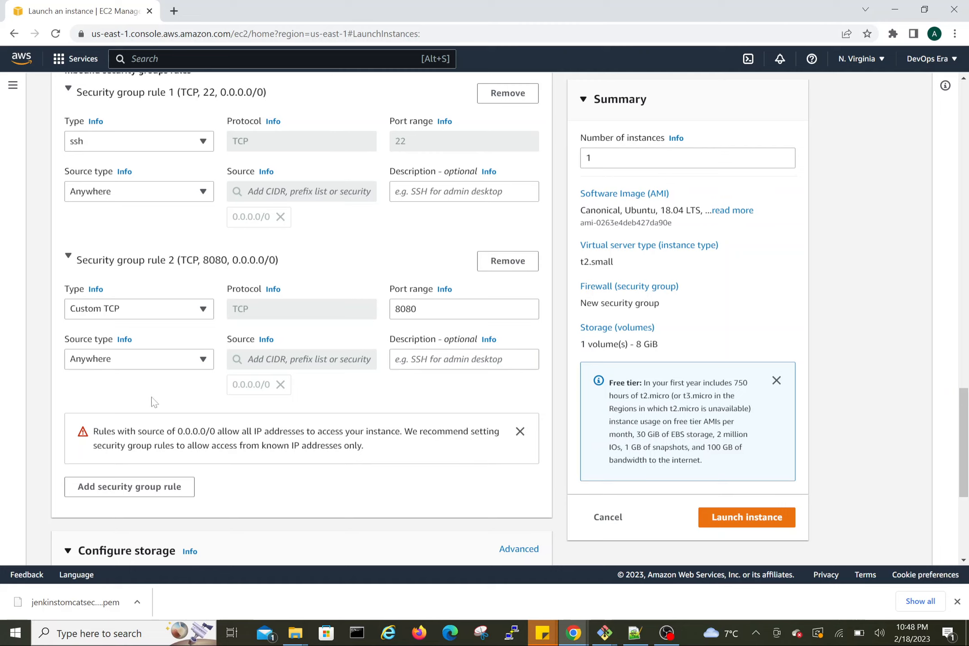
left_click(131, 361)
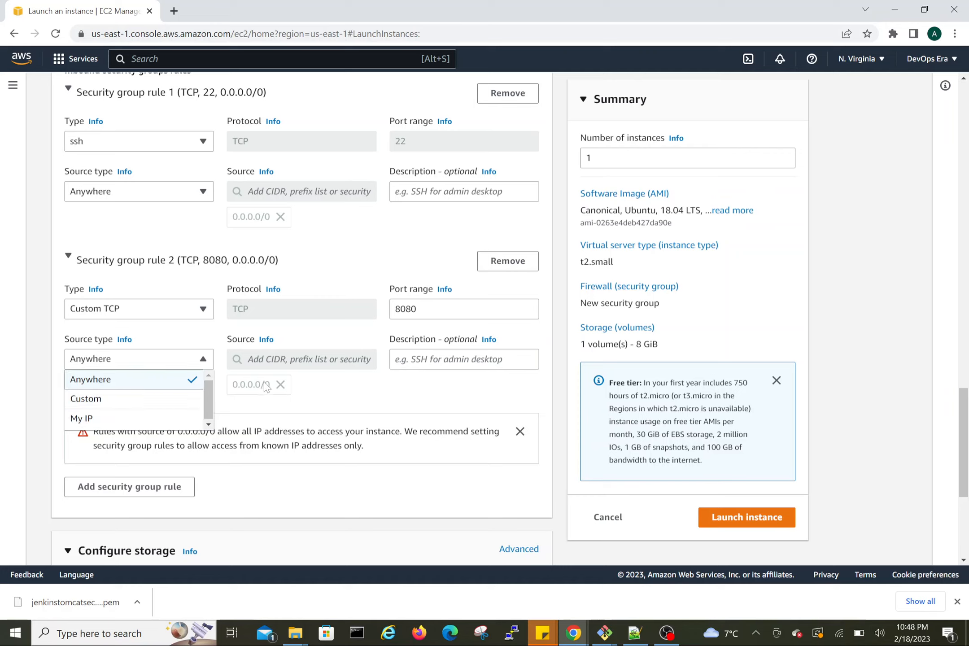
scroll(337, 329, "up", 1)
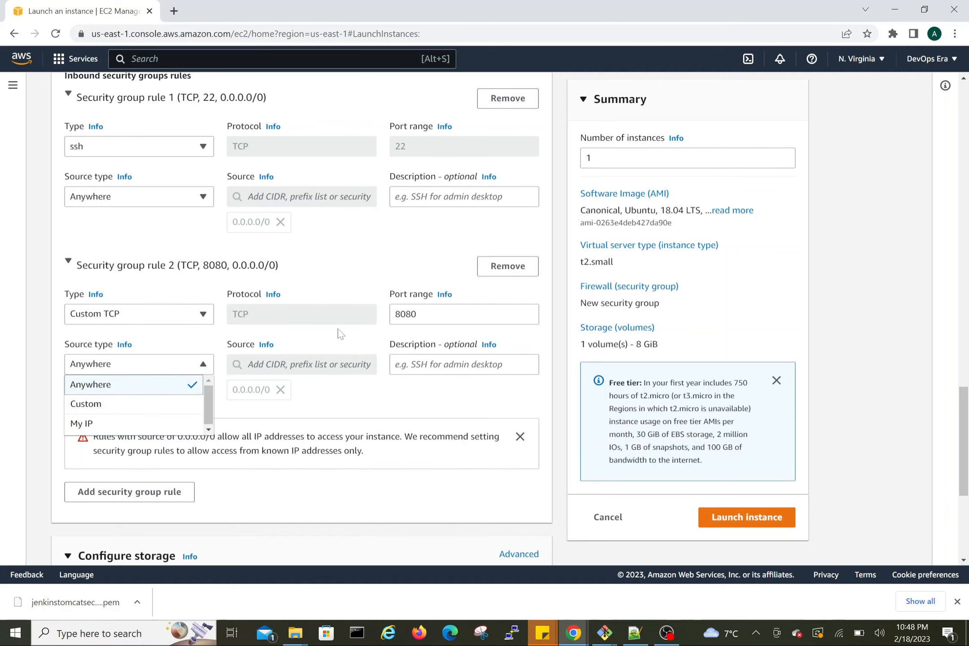
left_click(330, 347)
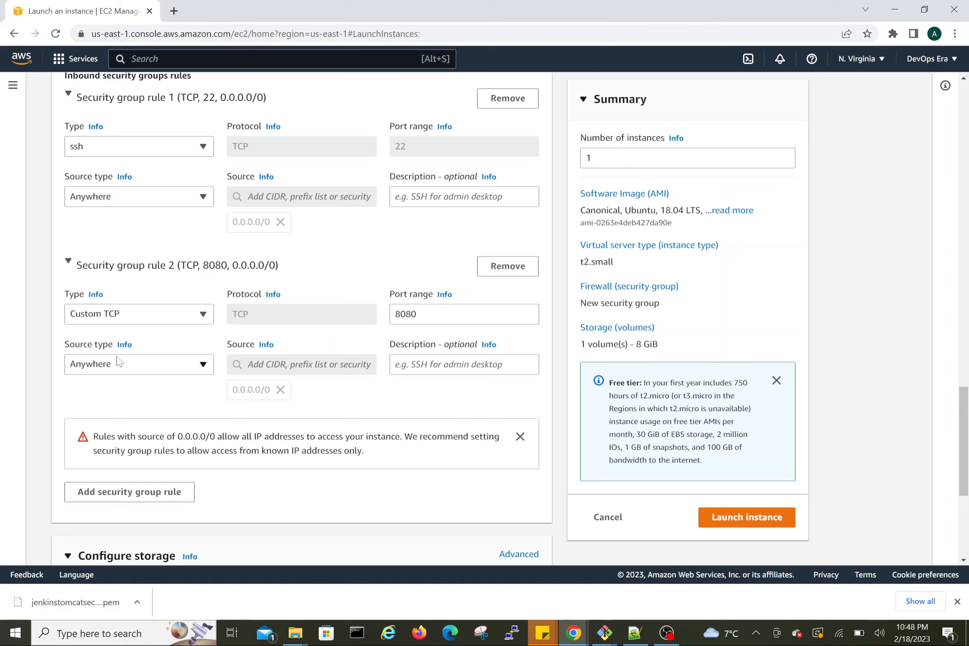
Step: Increase the number of instances to launch to 2
scroll(148, 401, "down", 3)
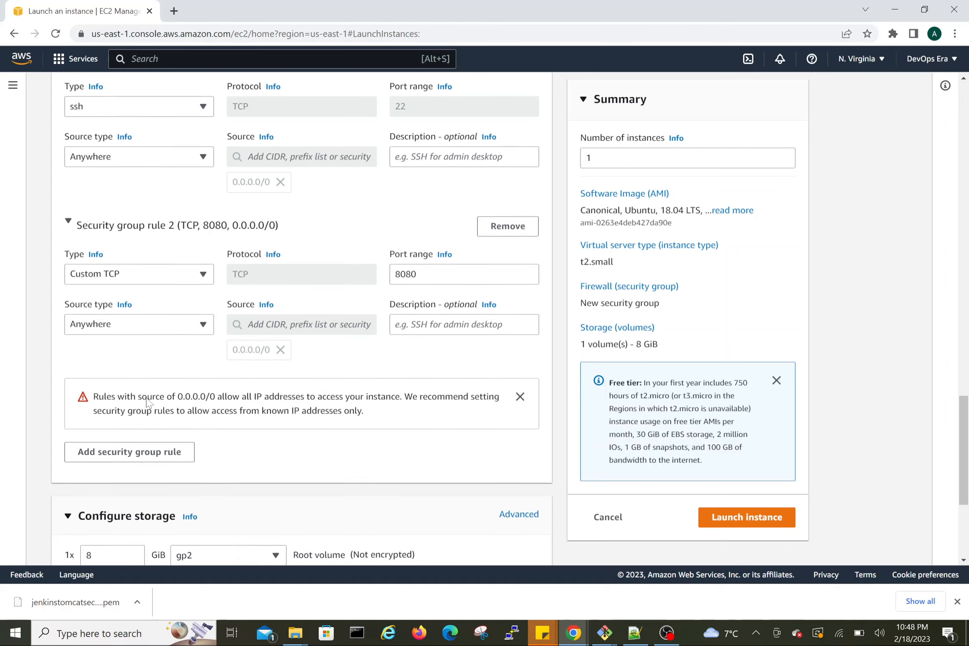
scroll(148, 401, "down", 1)
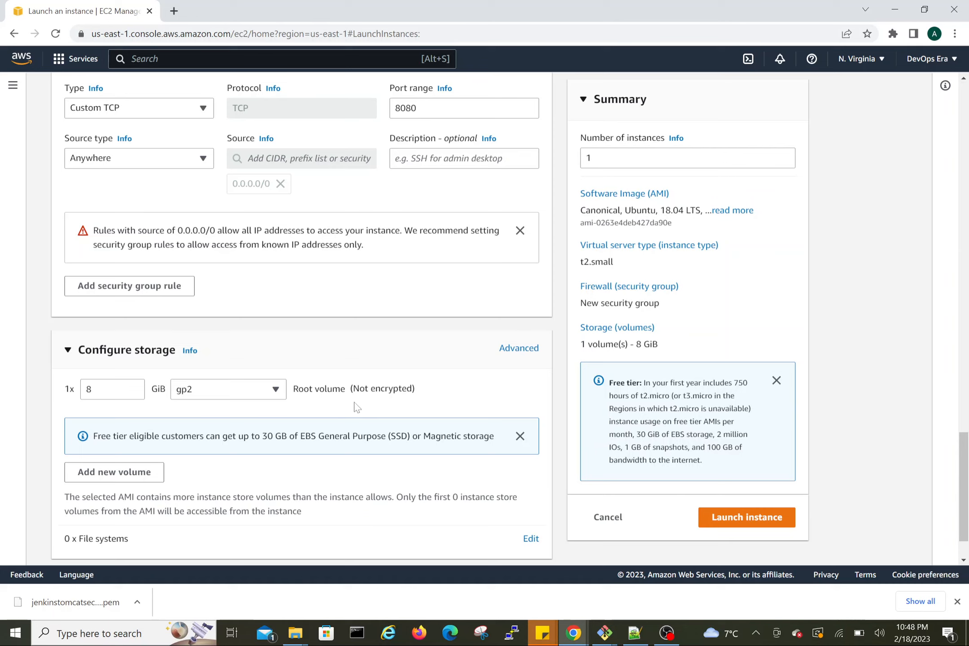
scroll(356, 407, "down", 1)
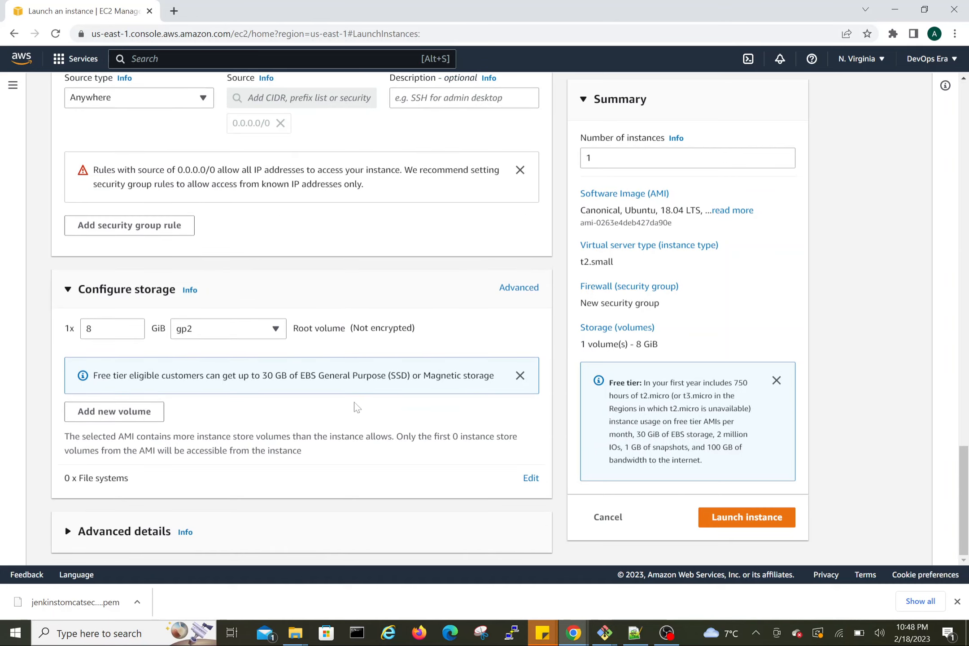
scroll(357, 406, "up", 15)
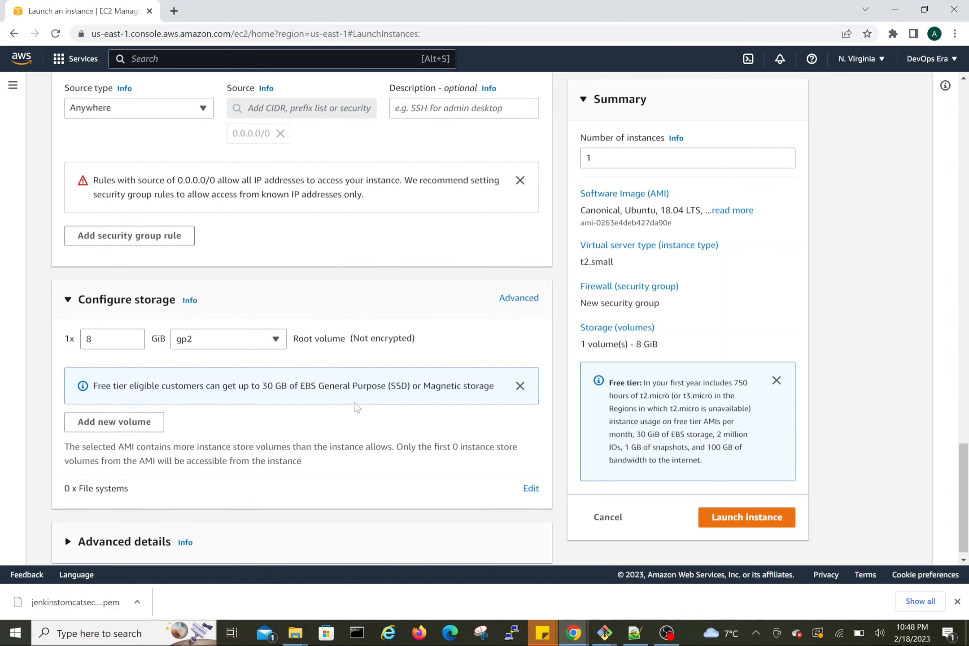
scroll(357, 407, "up", 12)
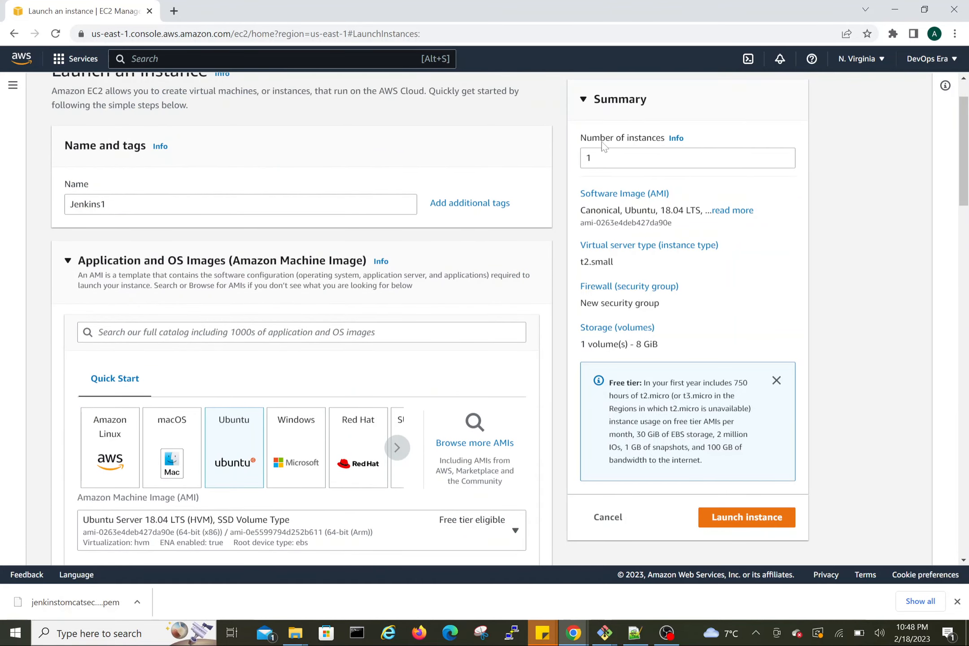
left_click(785, 156)
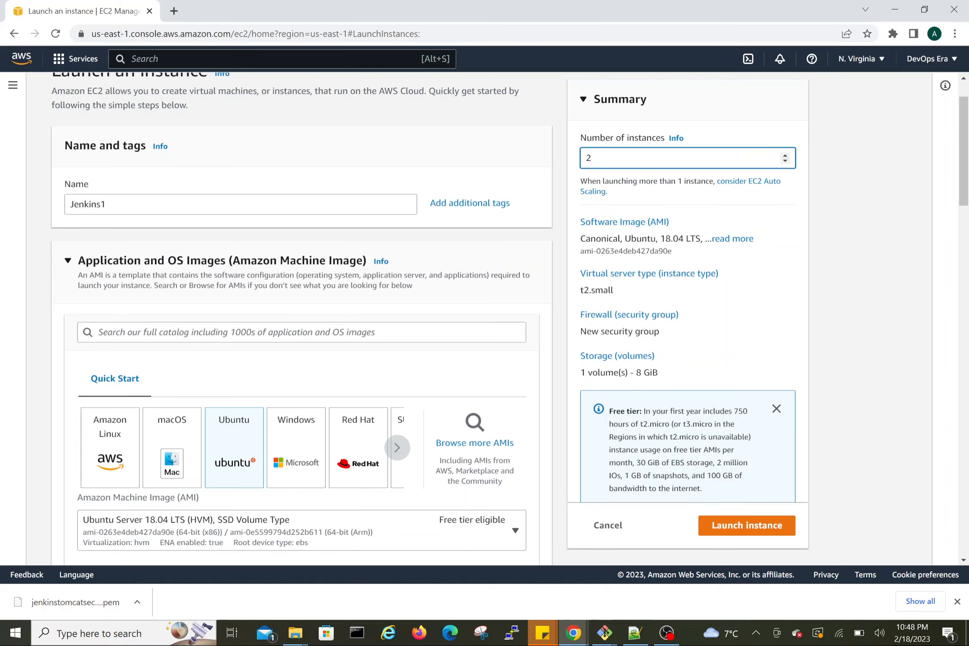
Step: Launch the instances with the configured settings
left_click_drag(660, 238, 690, 238)
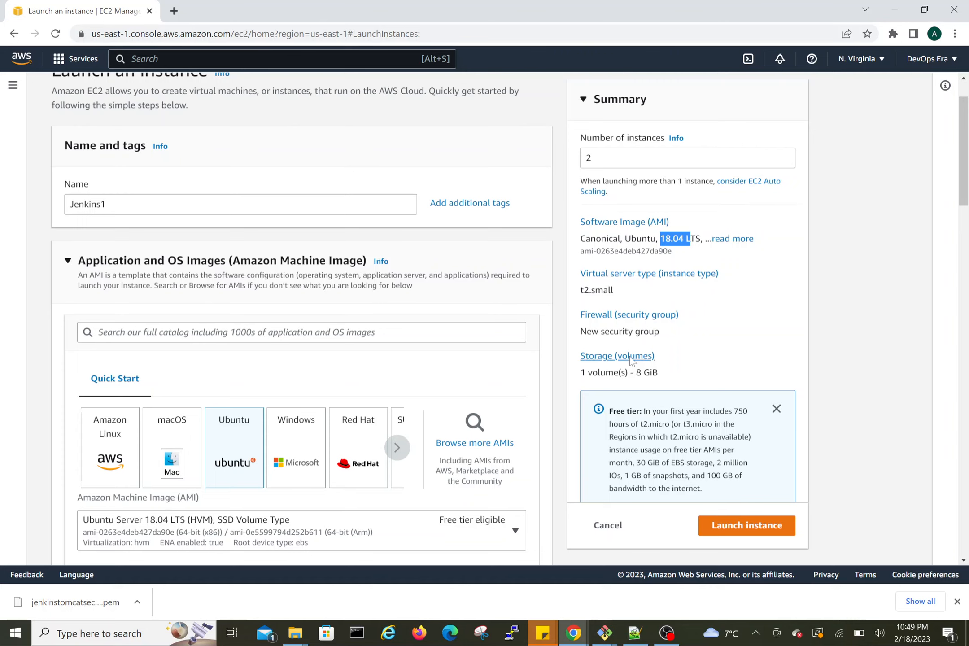
scroll(628, 361, "down", 2)
scroll(628, 361, "down", 1)
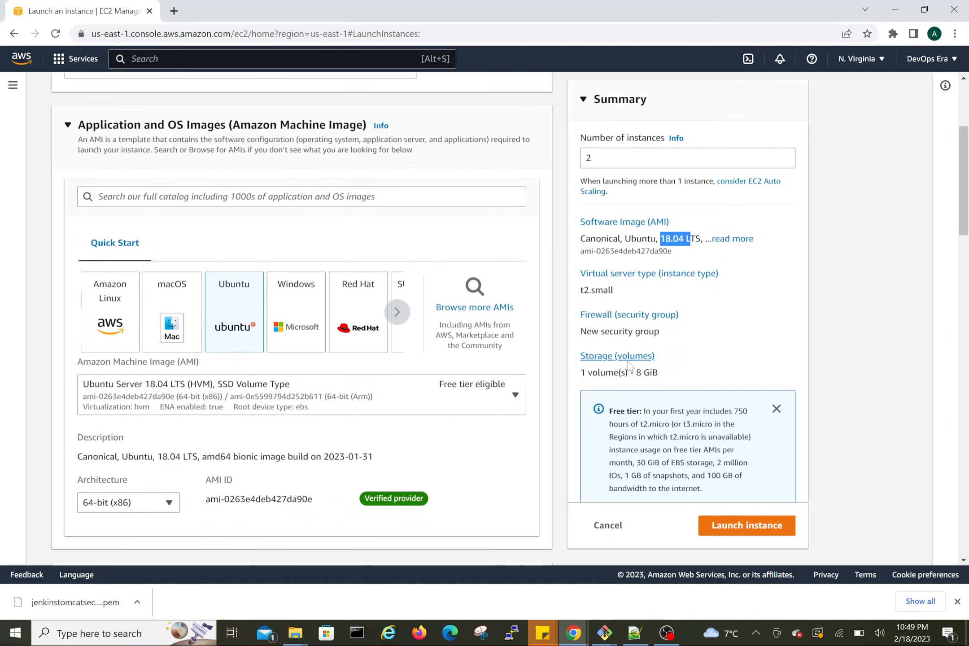
scroll(407, 386, "down", 8)
scroll(407, 386, "up", 10)
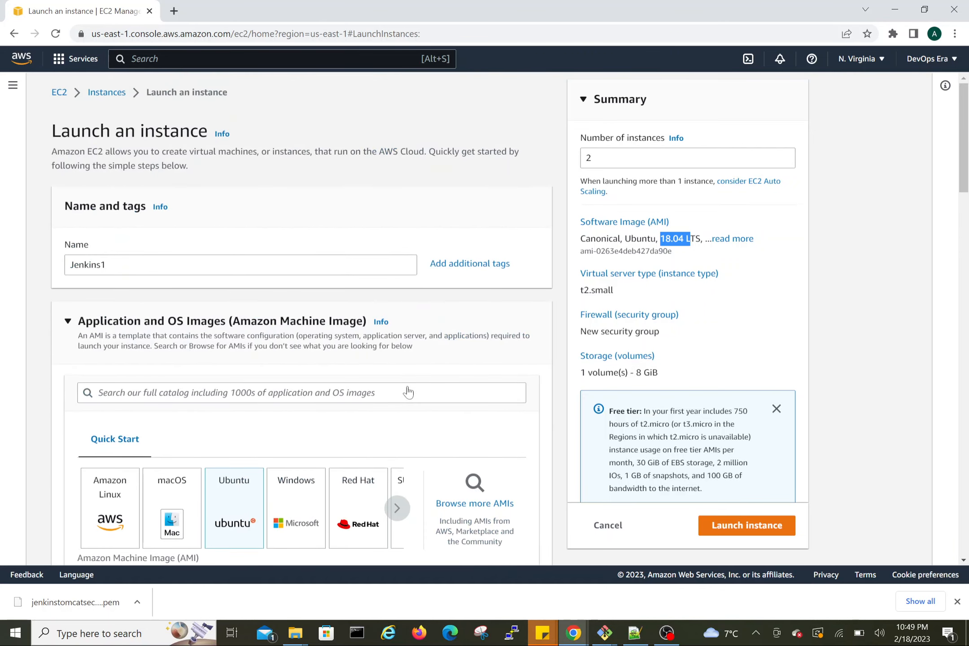
left_click(754, 529)
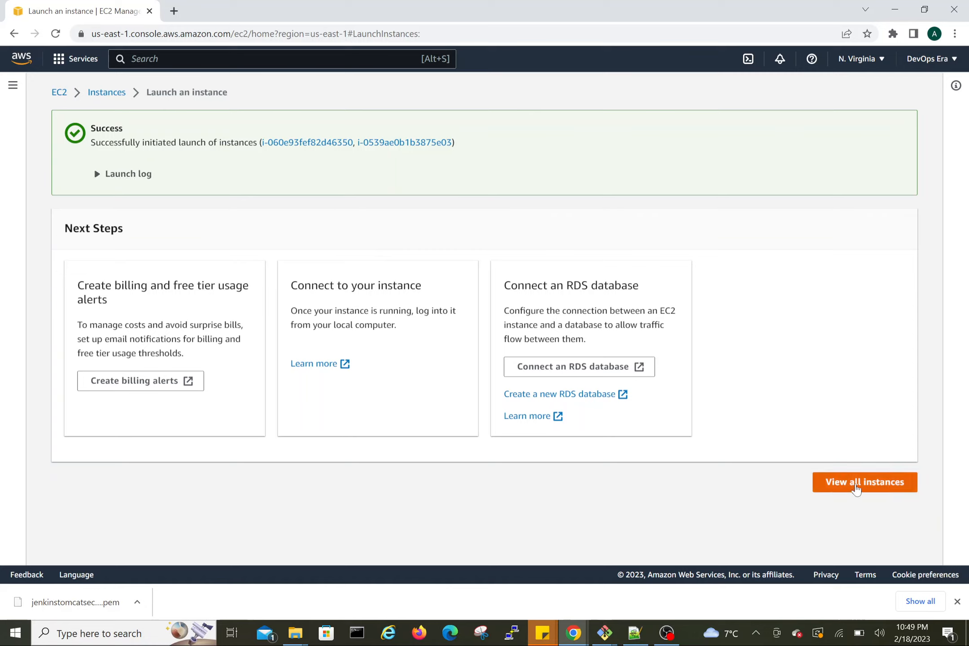
Step: Open the instance list and rename the second new Jenkins1 instance to Tomcat1
left_click(855, 487)
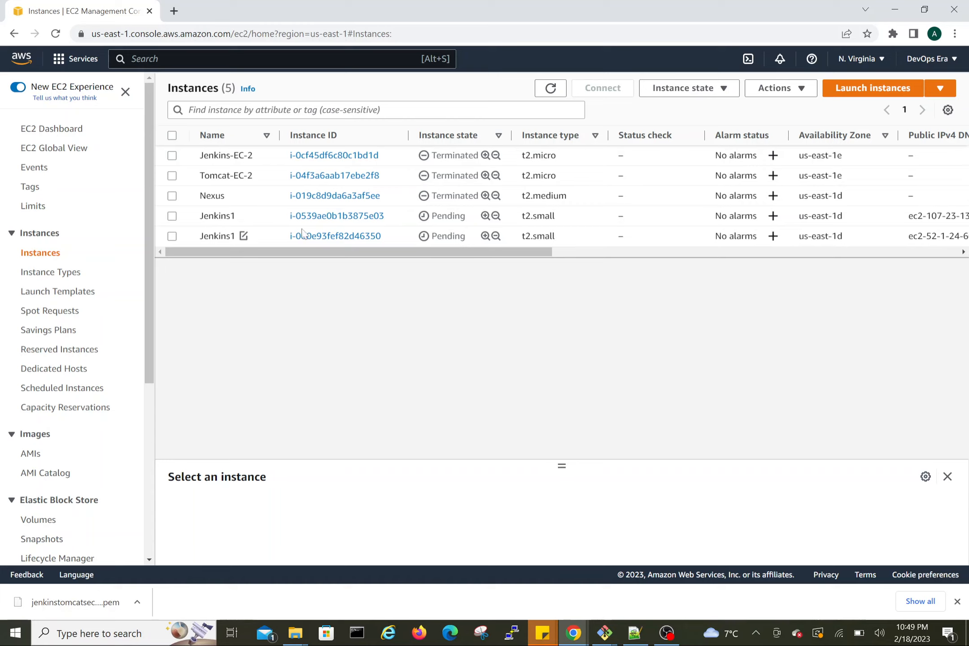
left_click(244, 237)
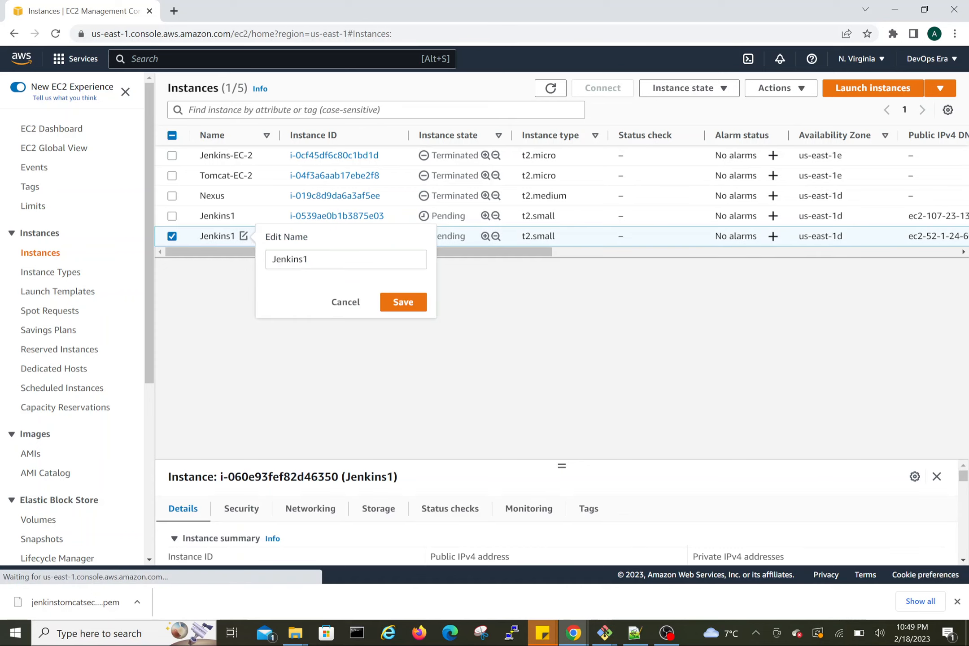
left_click_drag(300, 260, 270, 259)
left_click_drag(289, 259, 262, 264)
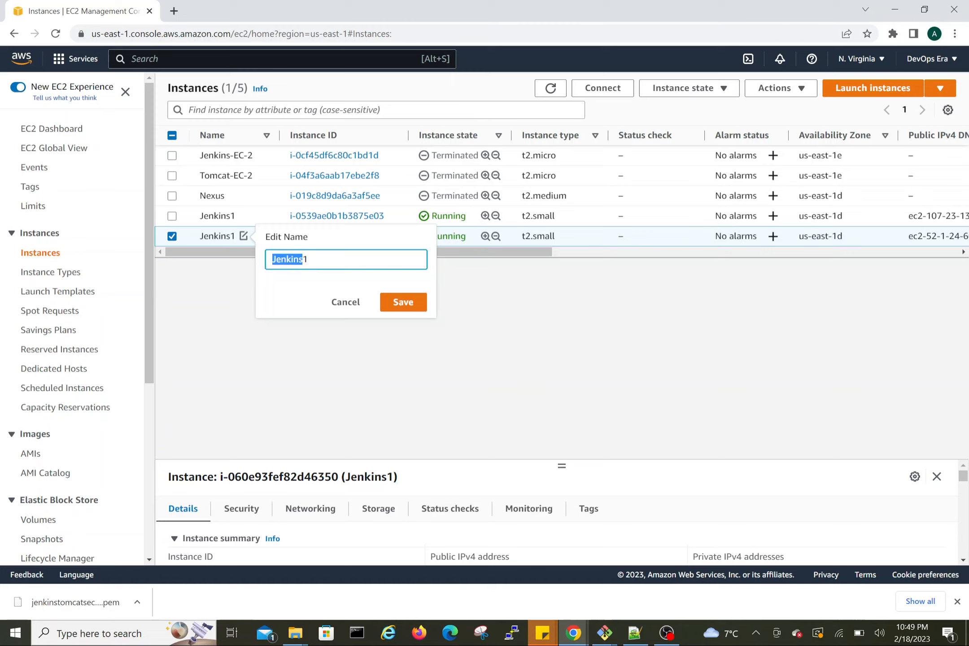
type("Tomcat1")
left_click(403, 301)
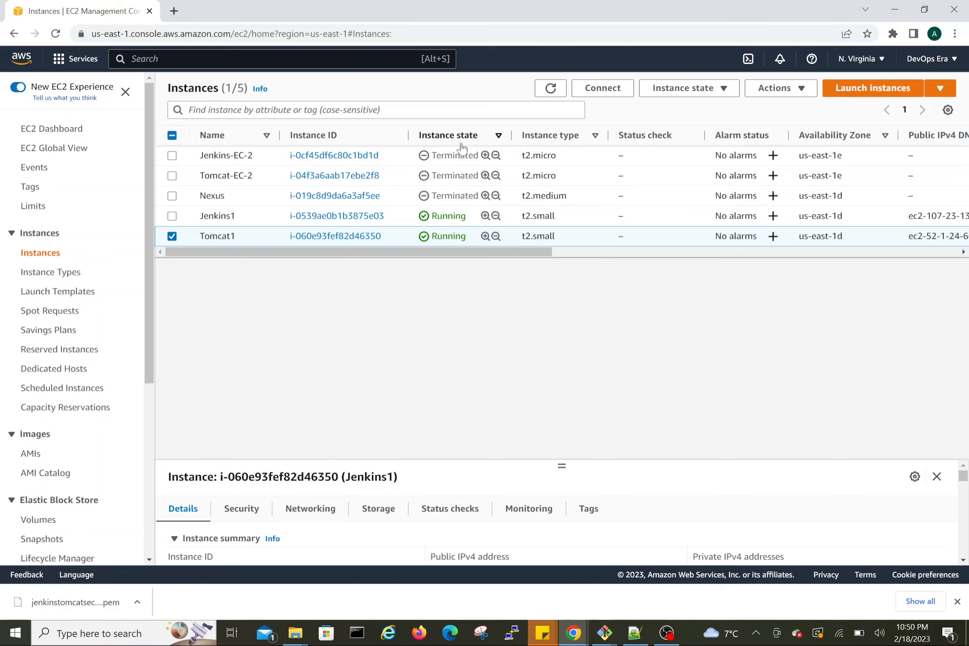
Step: Open the SSH client connection details for the Jenkins1 instance and copy the example ssh command
left_click(172, 236)
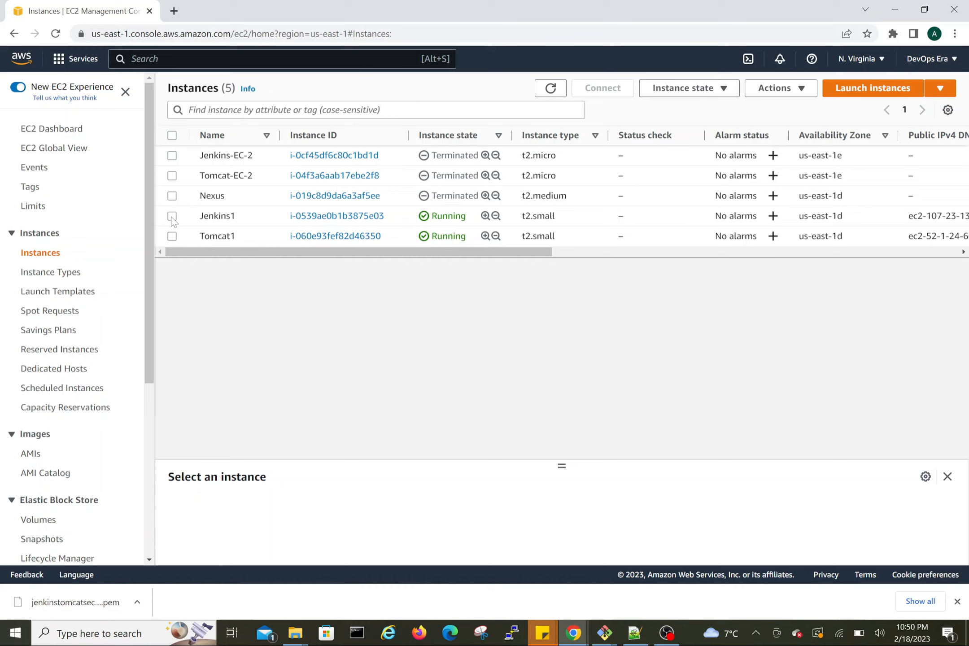
left_click(172, 217)
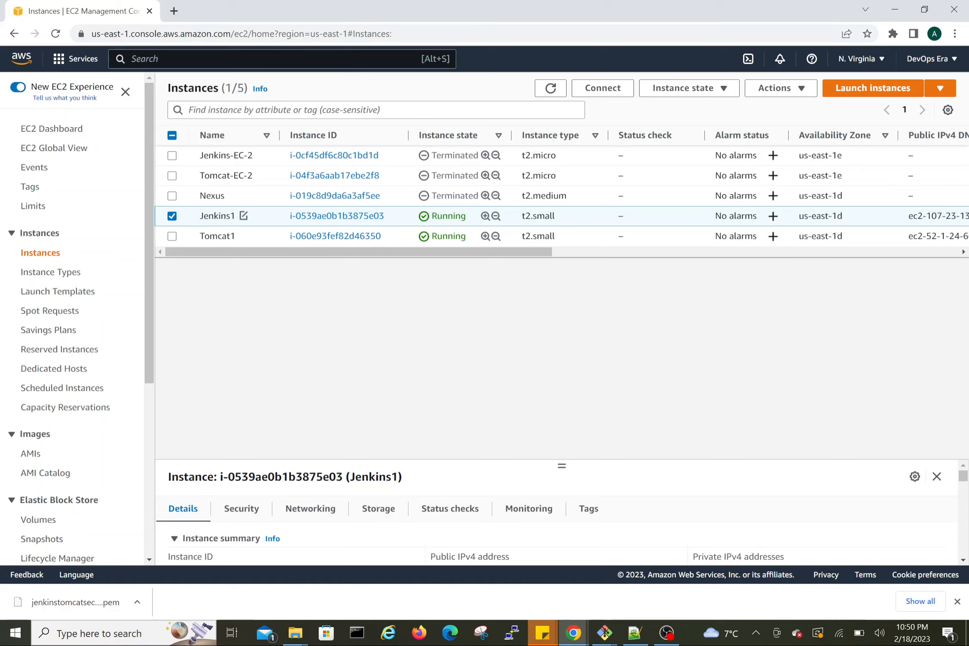
left_click(610, 89)
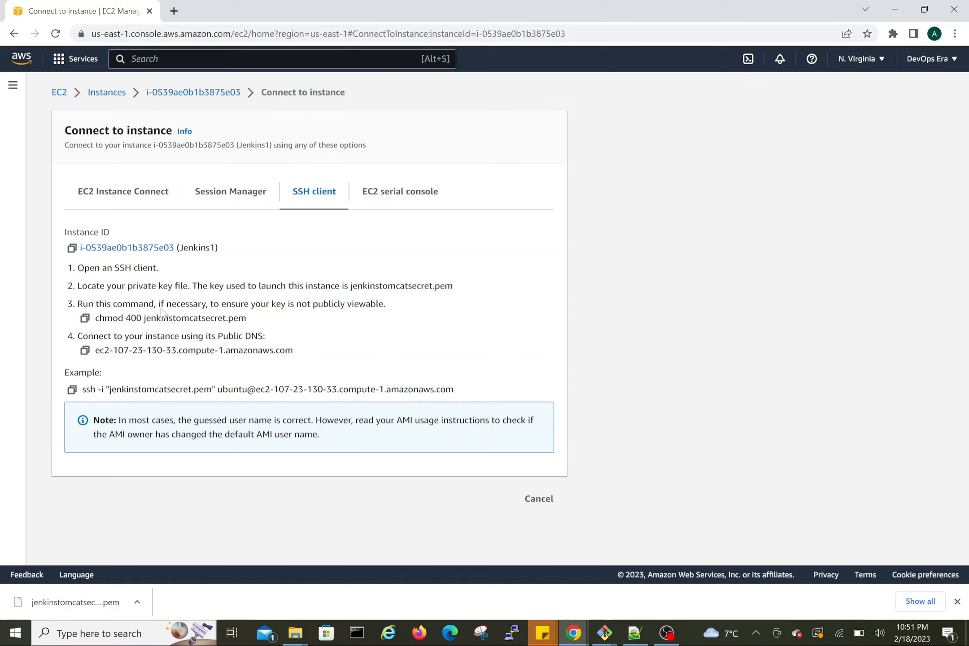
left_click_drag(116, 285, 260, 286)
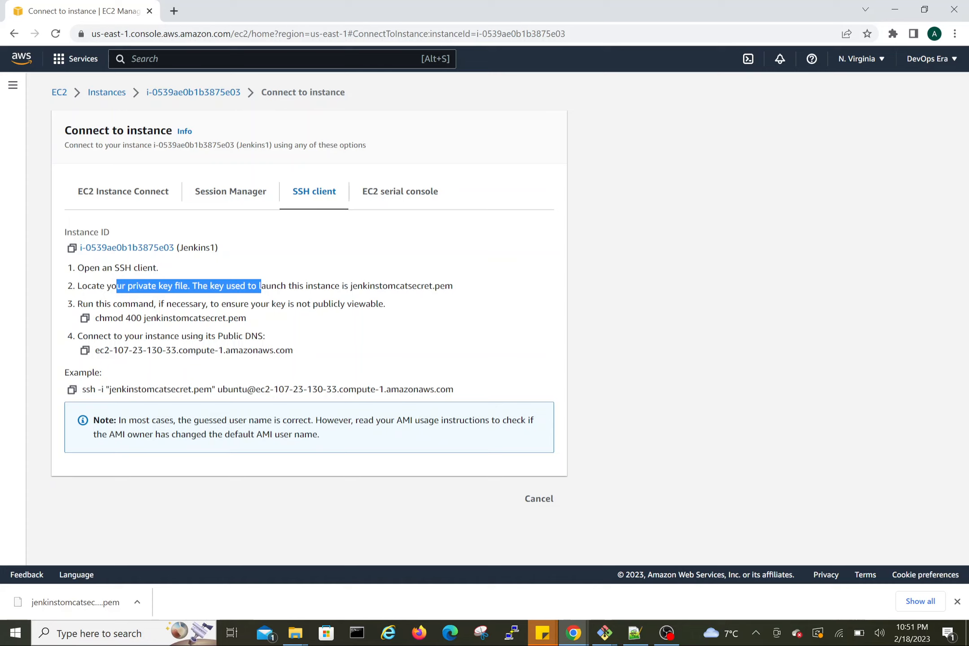
left_click(72, 390)
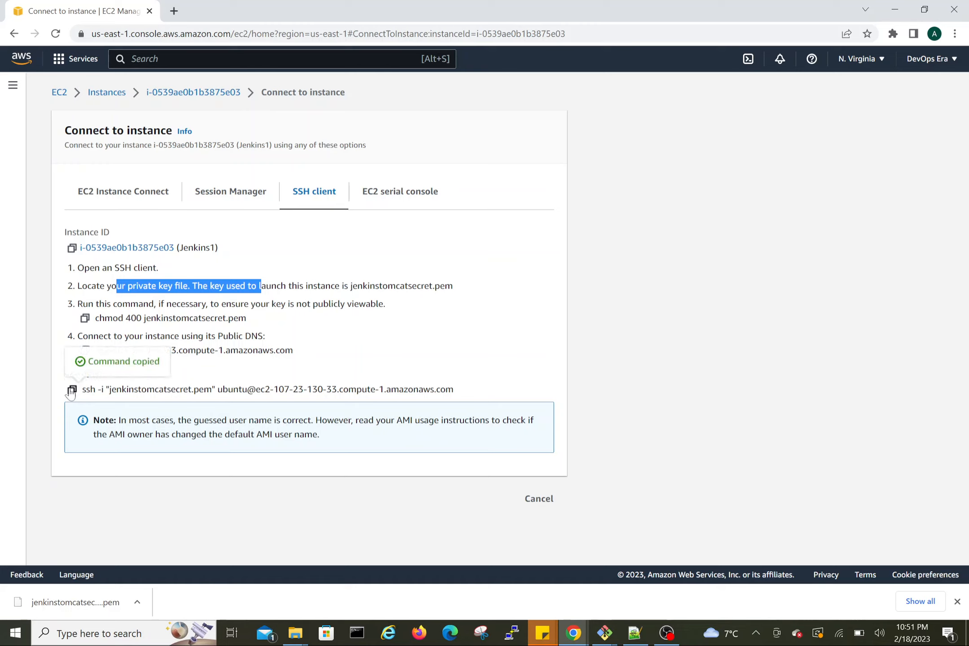
left_click(213, 378)
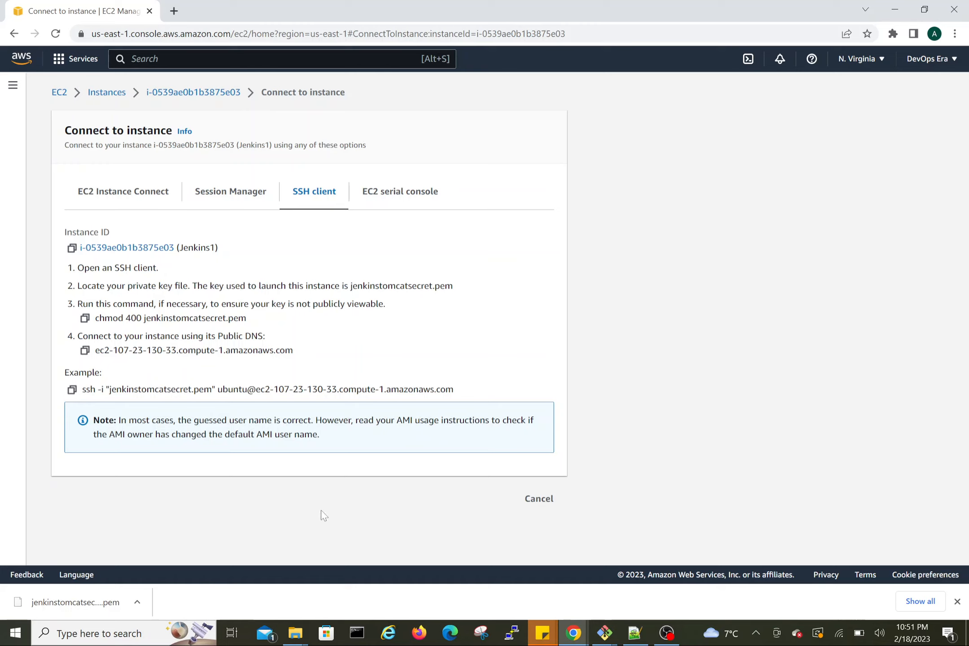
Step: Open a maximized Git Bash terminal in the secrets folder that holds the jenkinstomcatsecret.pem key
mouse_move(296, 632)
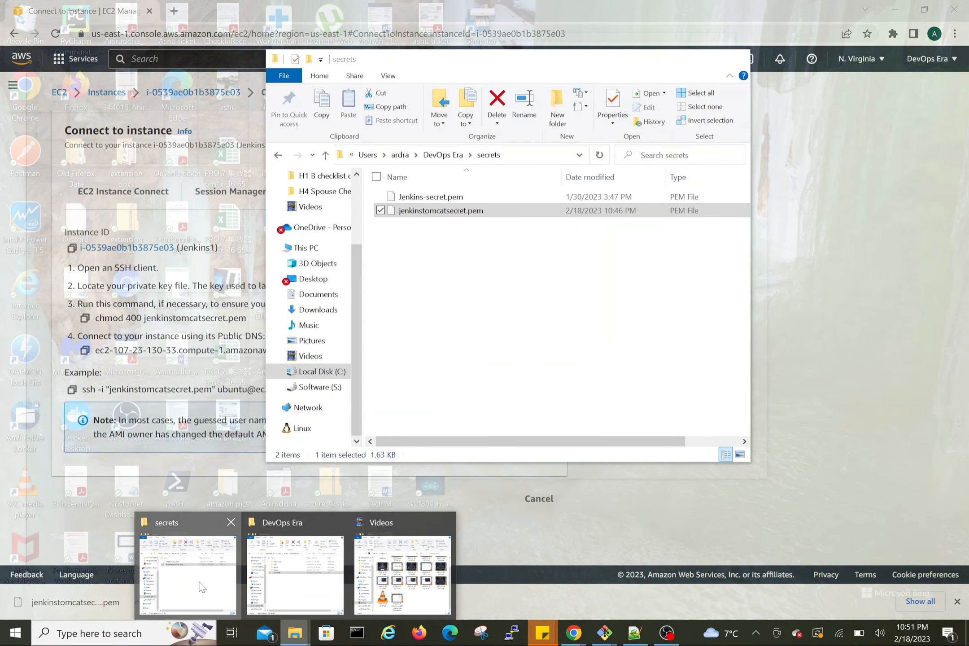
left_click(201, 587)
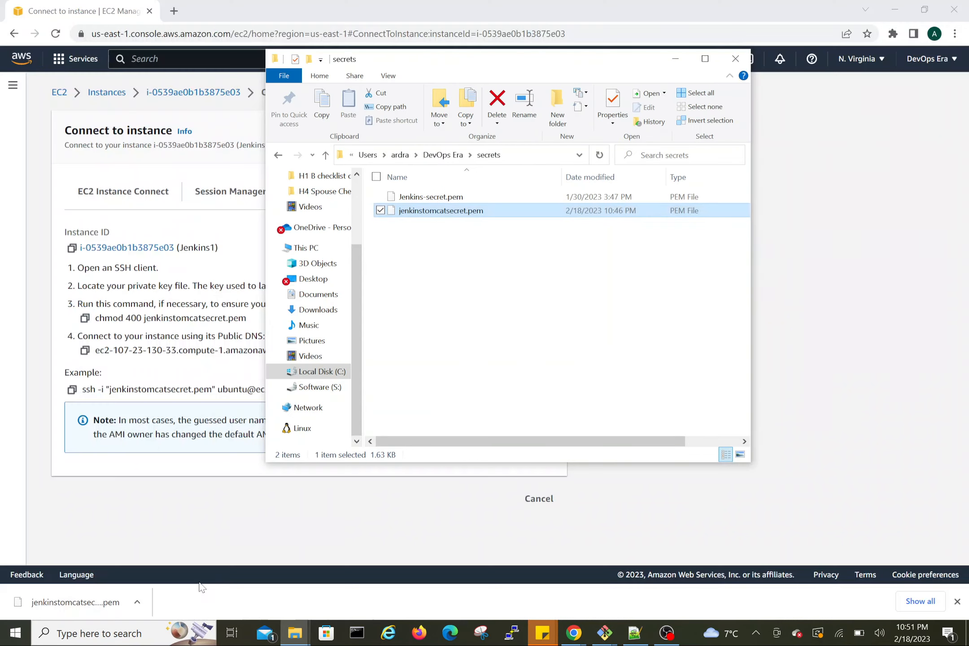
left_click(461, 268)
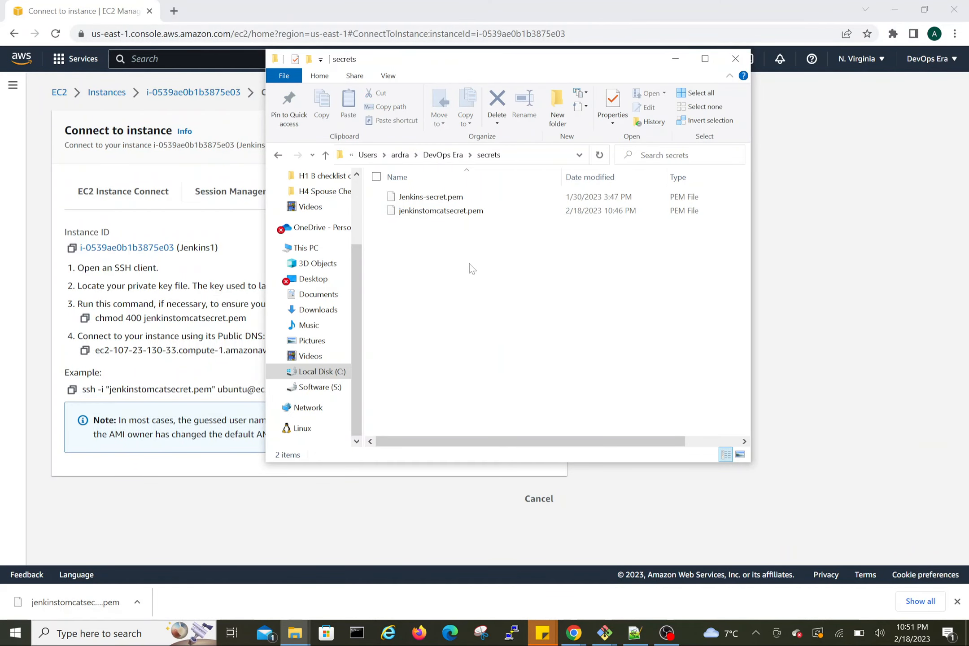
right_click(434, 247)
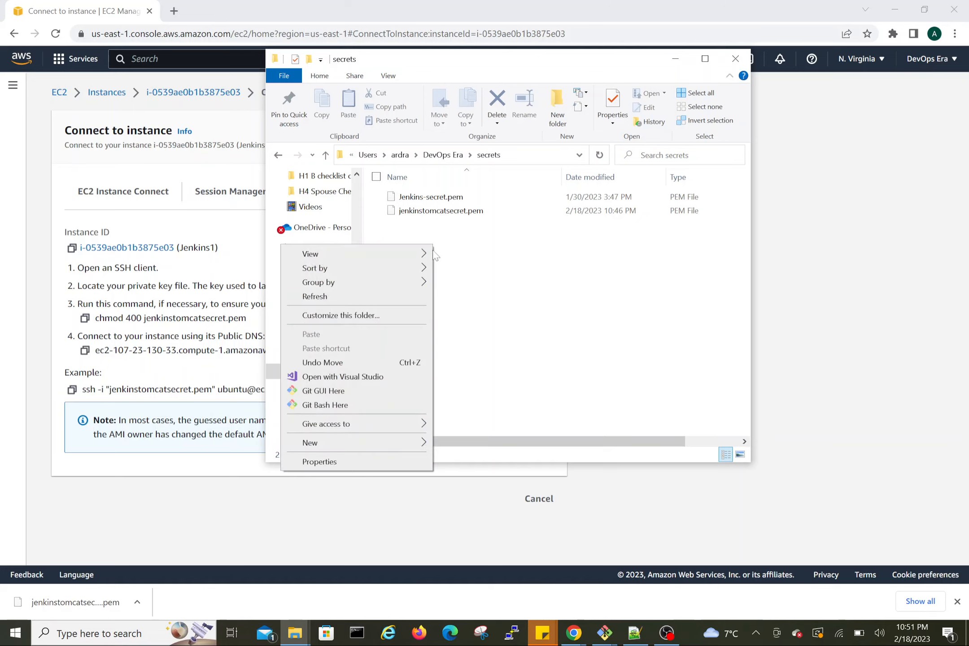
left_click(324, 405)
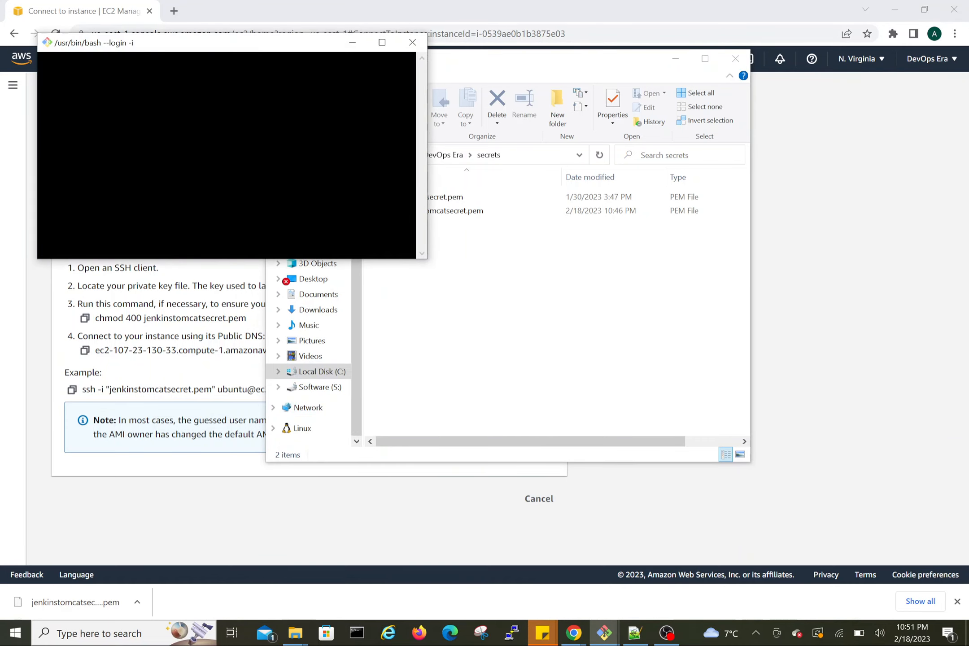
left_click(382, 42)
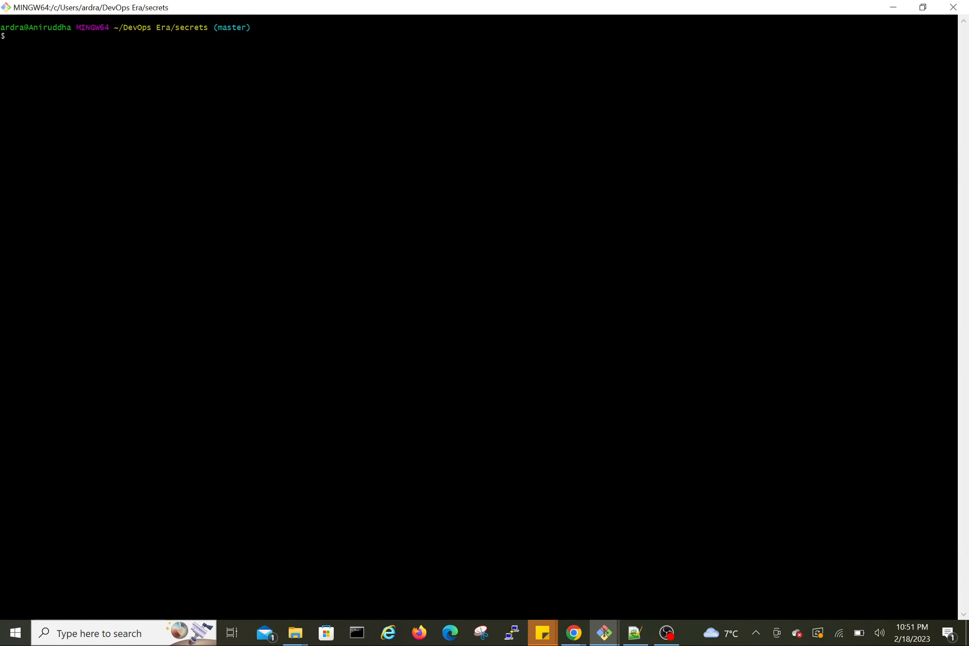
Step: Copy the Jenkins1 example ssh command, run it in the Git Bash terminal, and accept the host with yes
key("alt+Tab")
key("Tab")
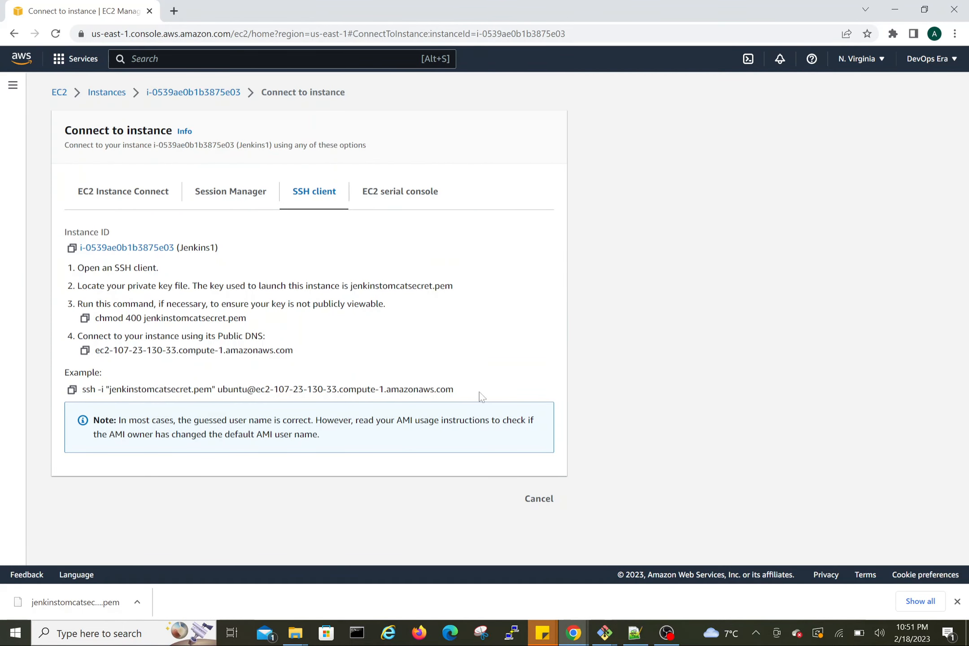
left_click(72, 389)
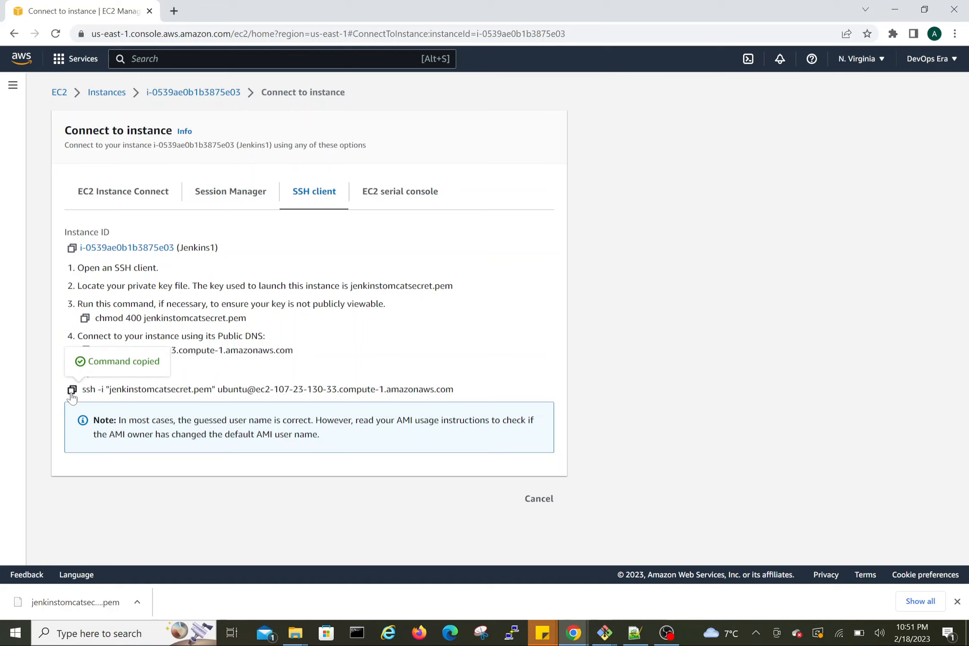
key("alt+Tab")
right_click(137, 123)
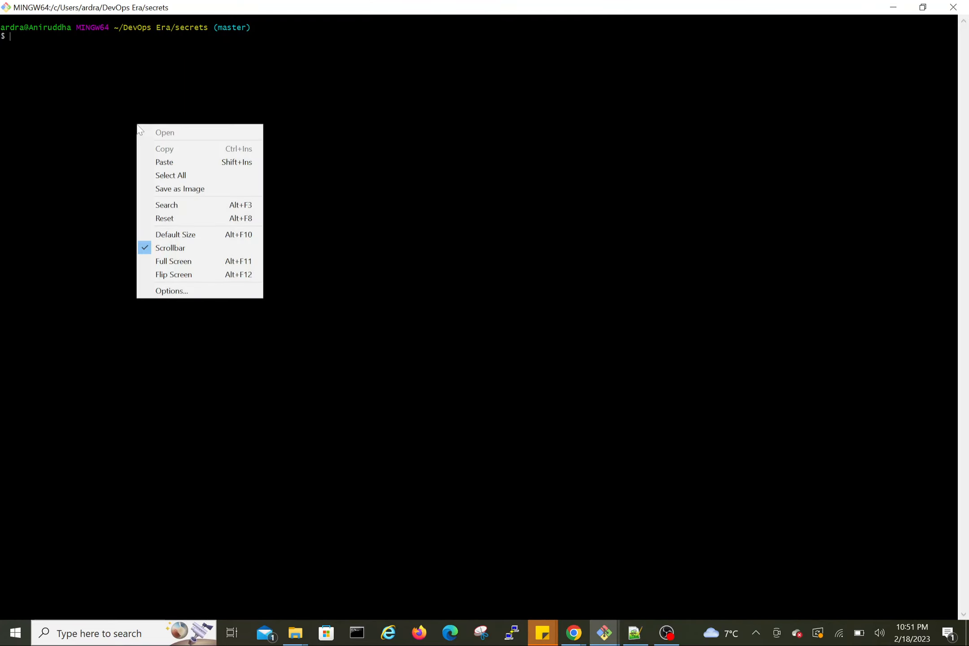
left_click(163, 160)
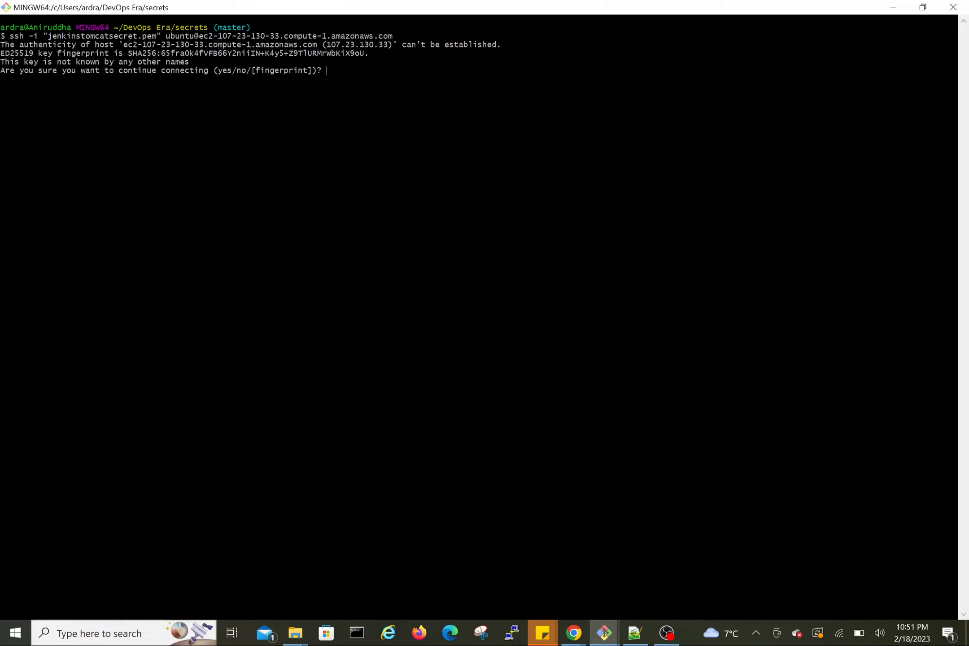
type("yes")
key("Return")
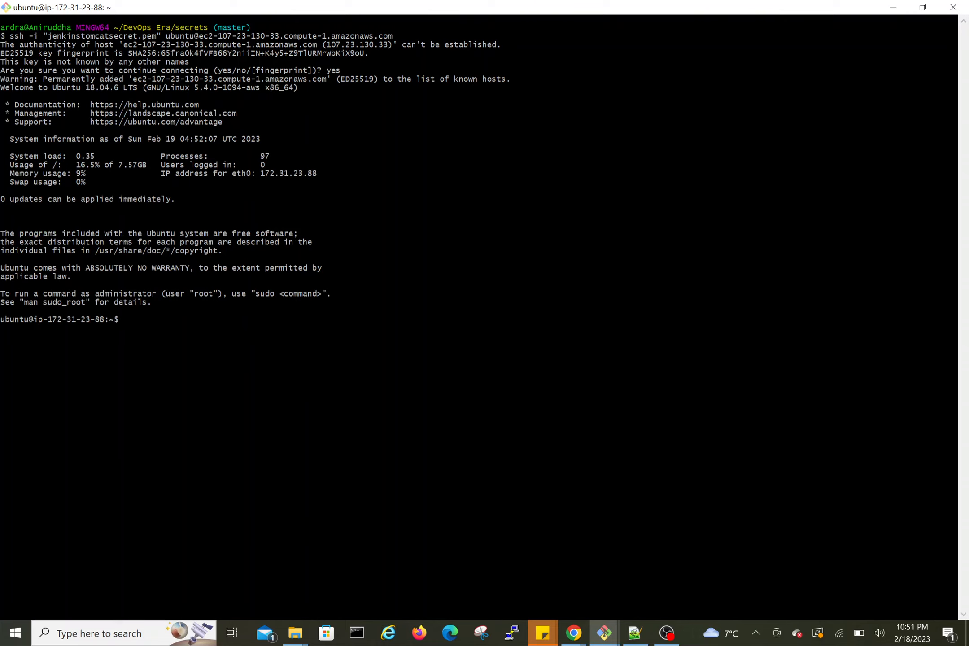
mouse_move(1, 319)
left_mouse_down()
mouse_move(57, 319)
mouse_move(1, 311)
mouse_move(1, 327)
left_mouse_up()
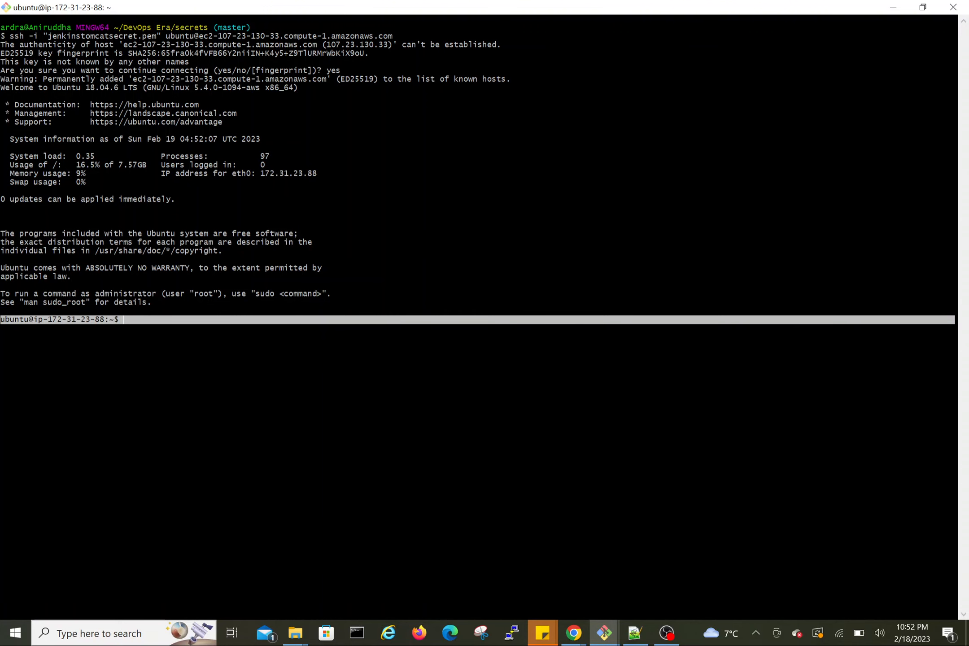
Step: Open the SSH client connection details for the Tomcat1 instance and copy its example ssh command
key("alt+Tab")
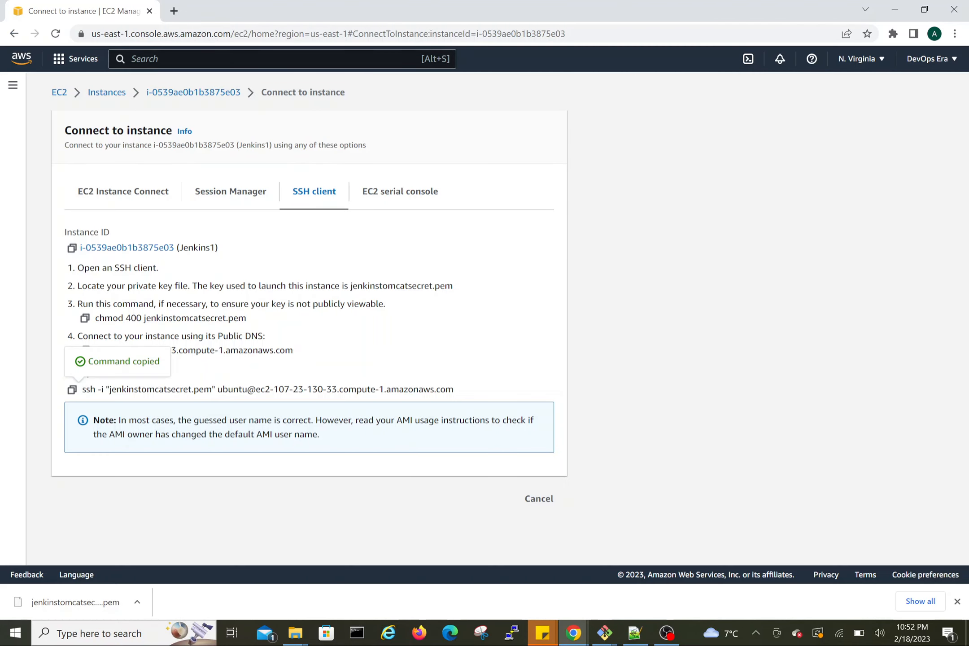
left_click(106, 93)
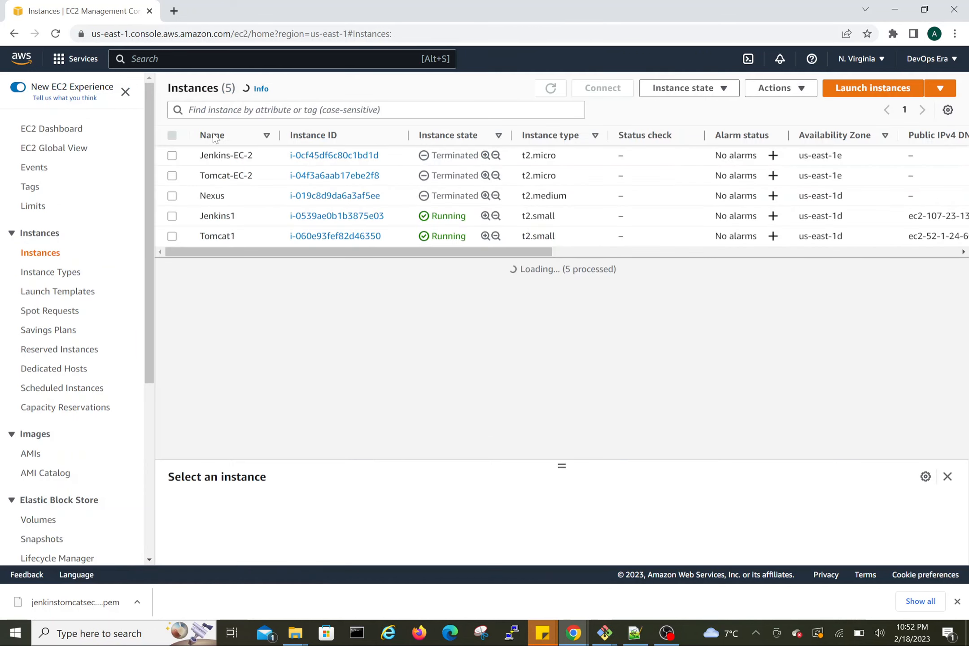
left_click(173, 237)
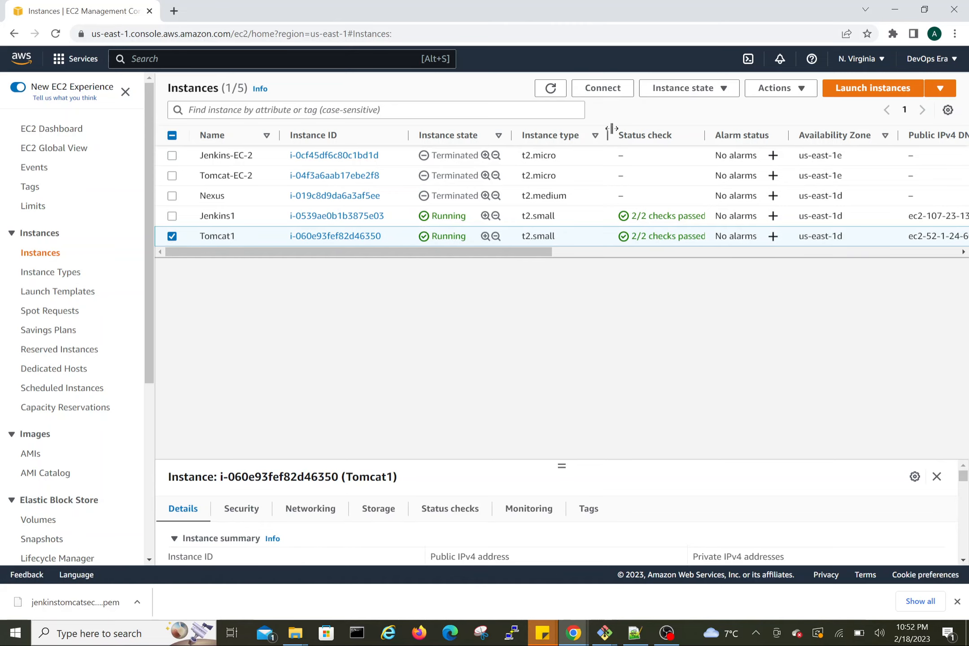
left_click(625, 93)
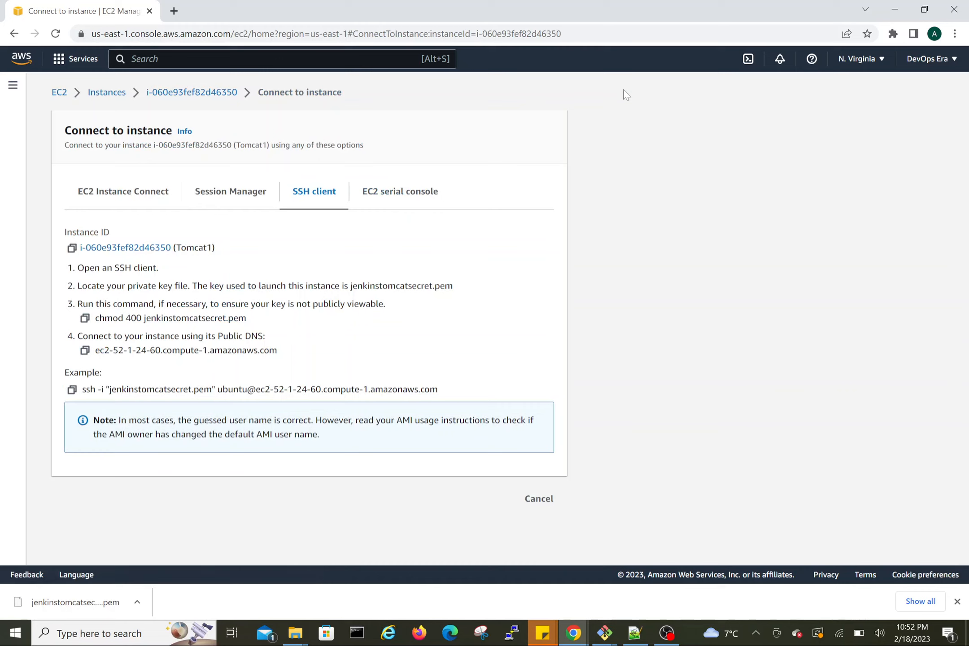
left_click(72, 390)
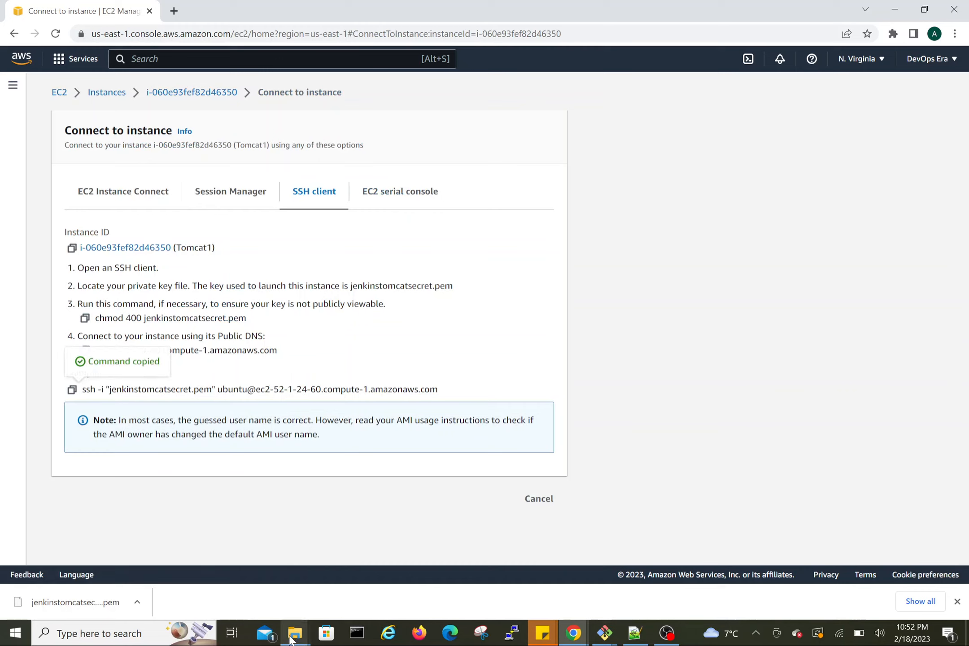
Step: Open a second Git Bash terminal in the secrets folder
mouse_move(290, 639)
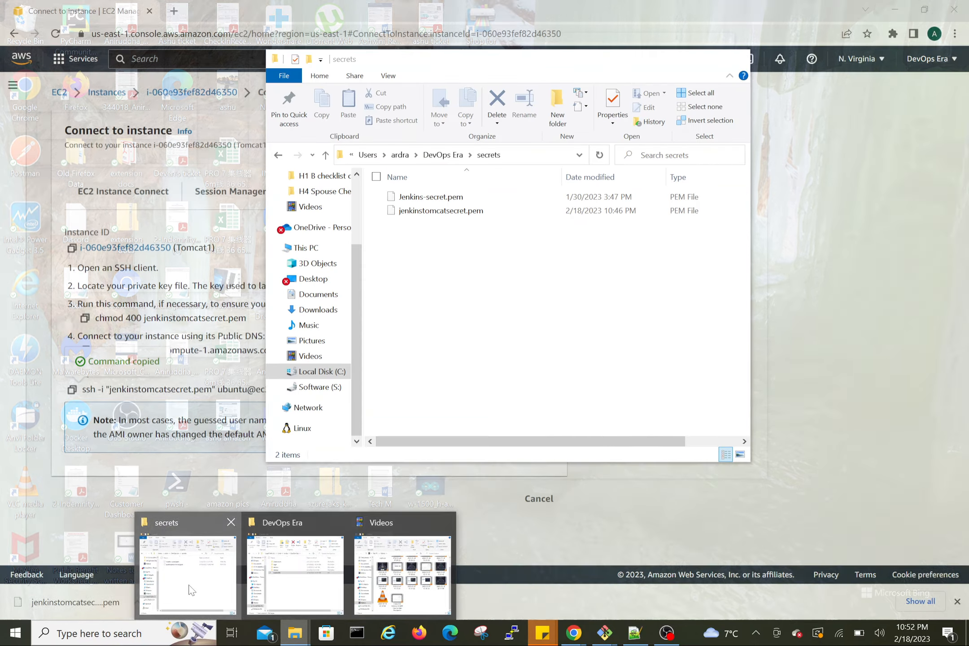
left_click(189, 583)
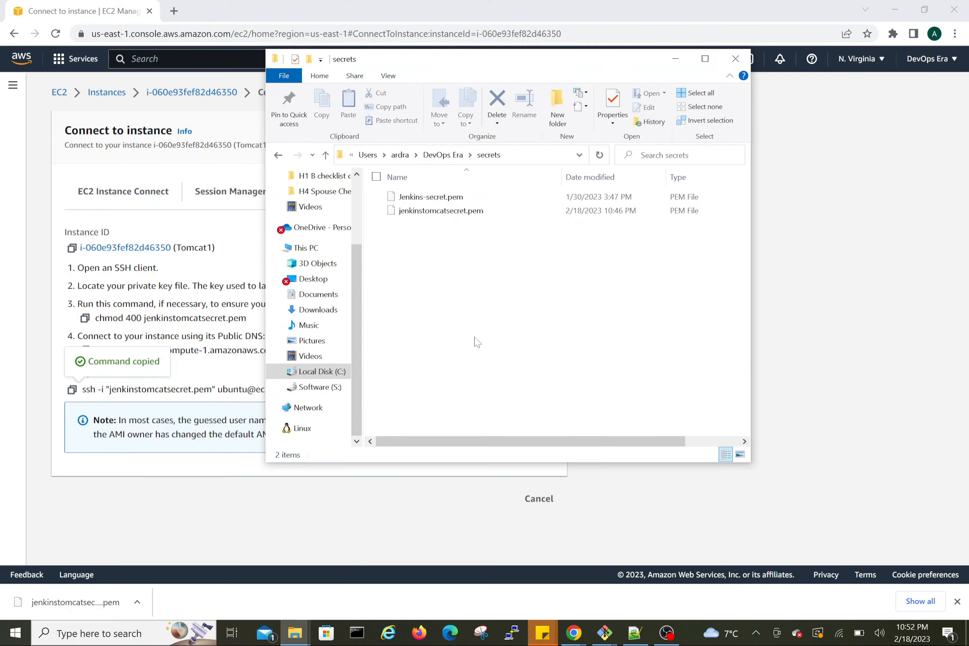
right_click(477, 342)
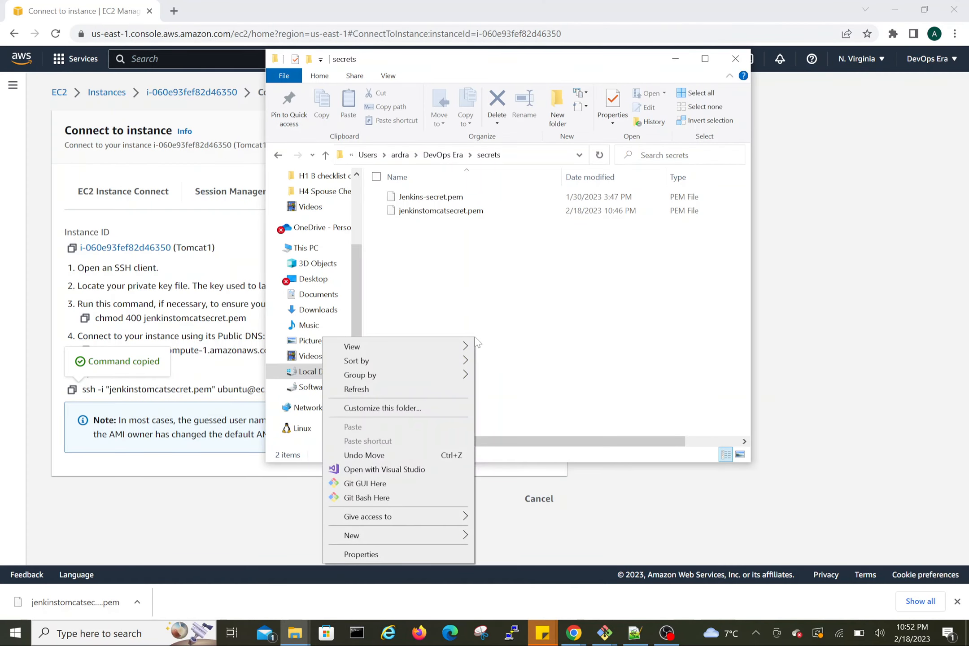
left_click(366, 497)
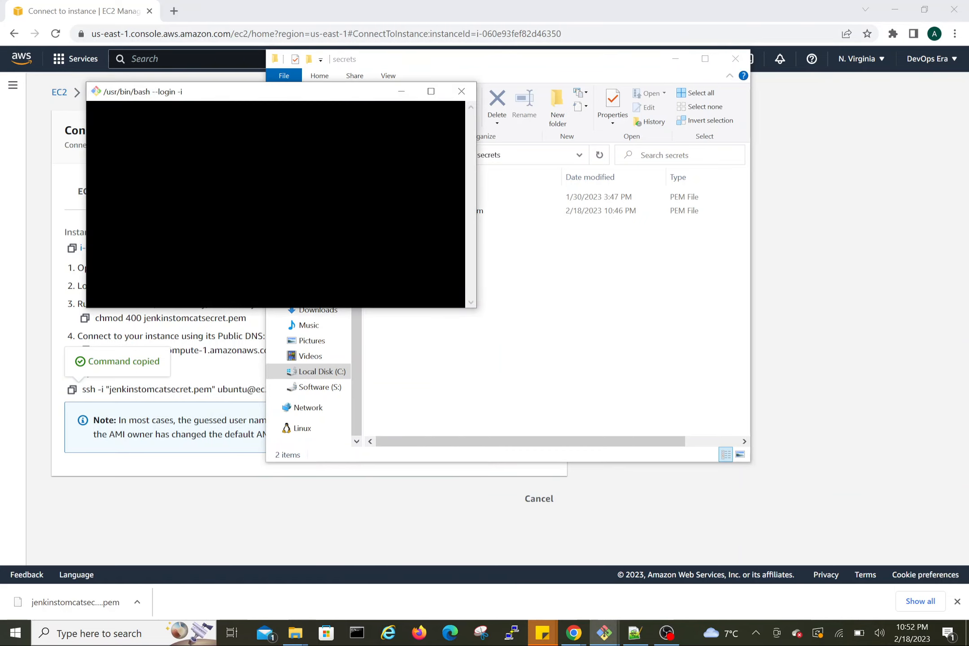
Step: Run the Tomcat1 ssh command in the new terminal, accept the host with yes, and maximize the window
right_click(280, 230)
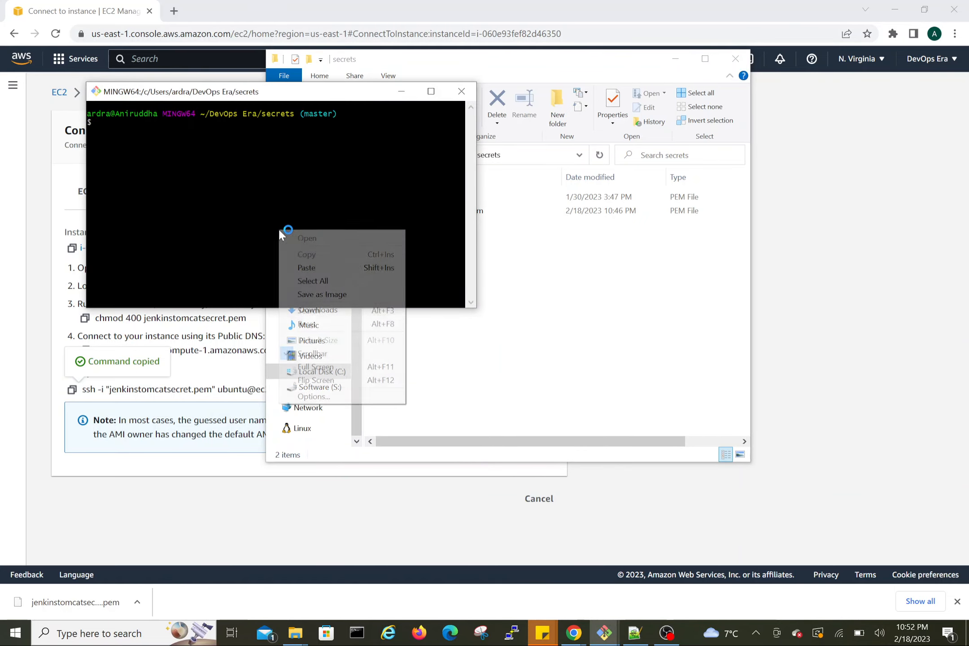
left_click(306, 267)
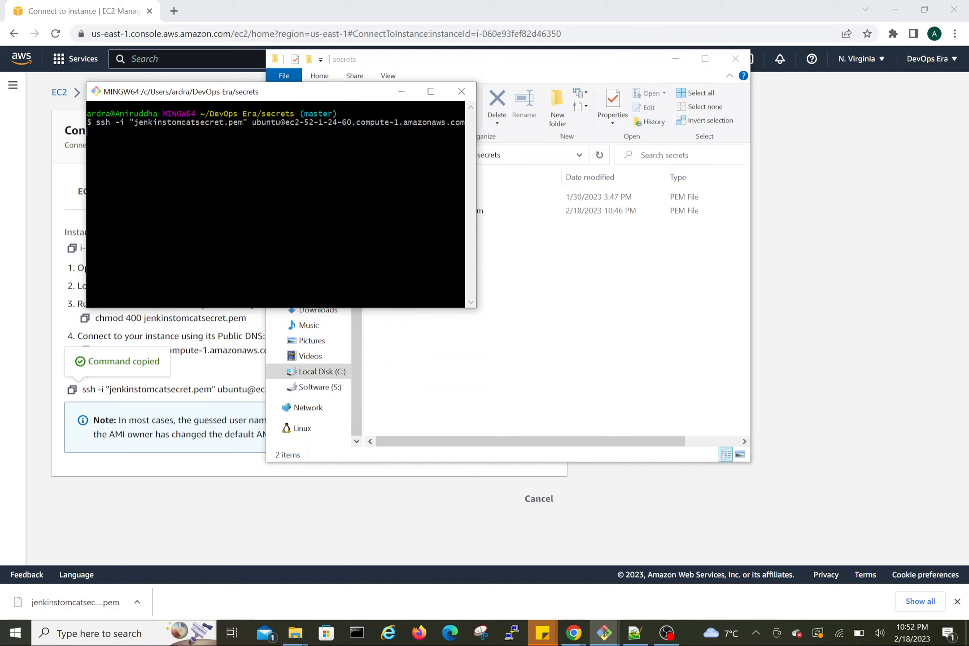
key("Return")
type("yes")
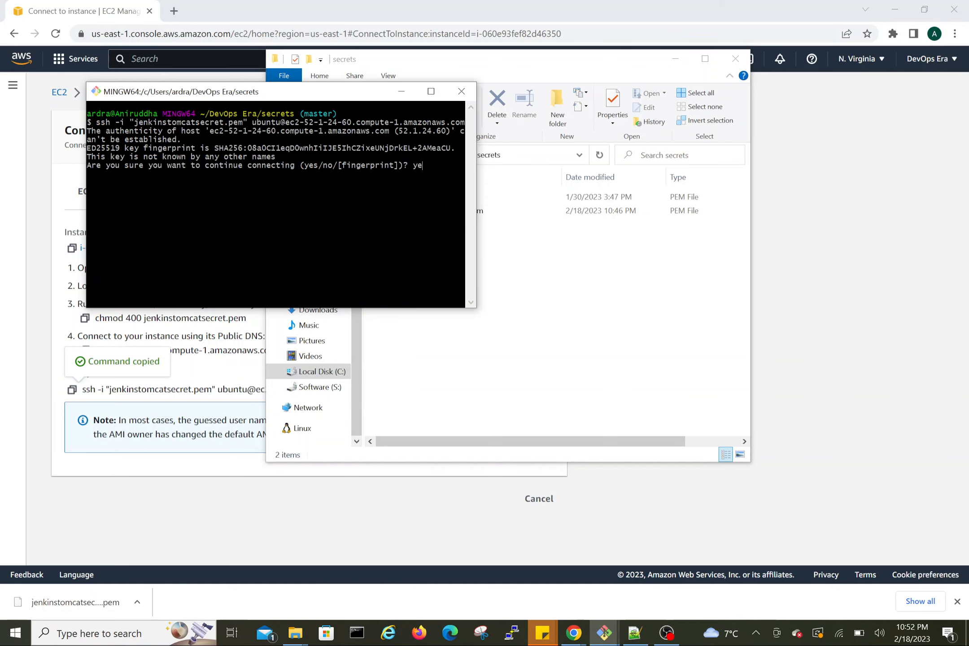
key("Return")
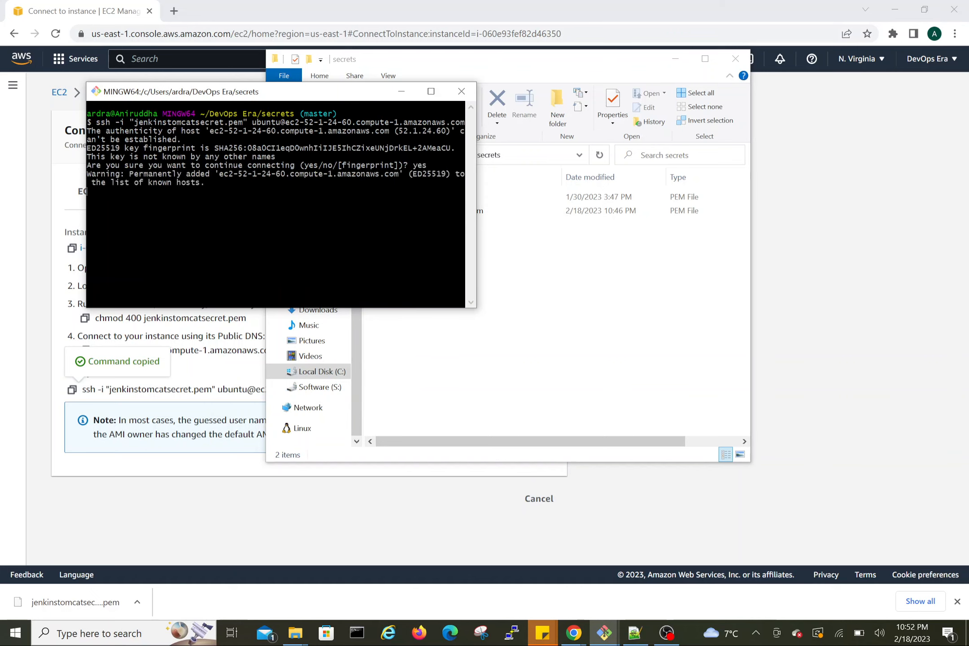
left_click(431, 91)
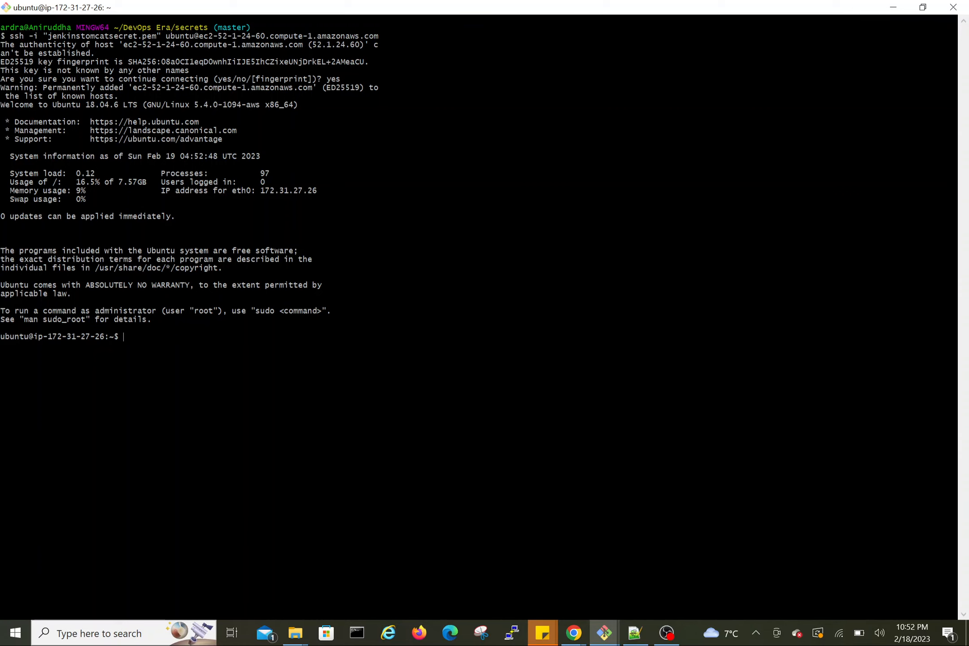
Step: Return to the browser and go to the AWS Management Console home page
mouse_move(573, 632)
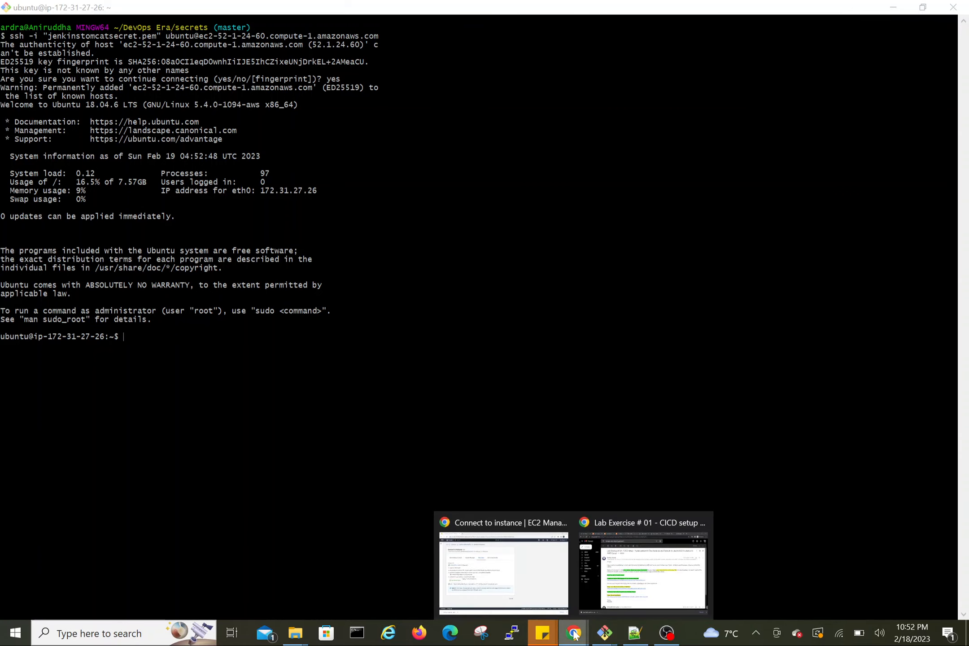
left_click(540, 601)
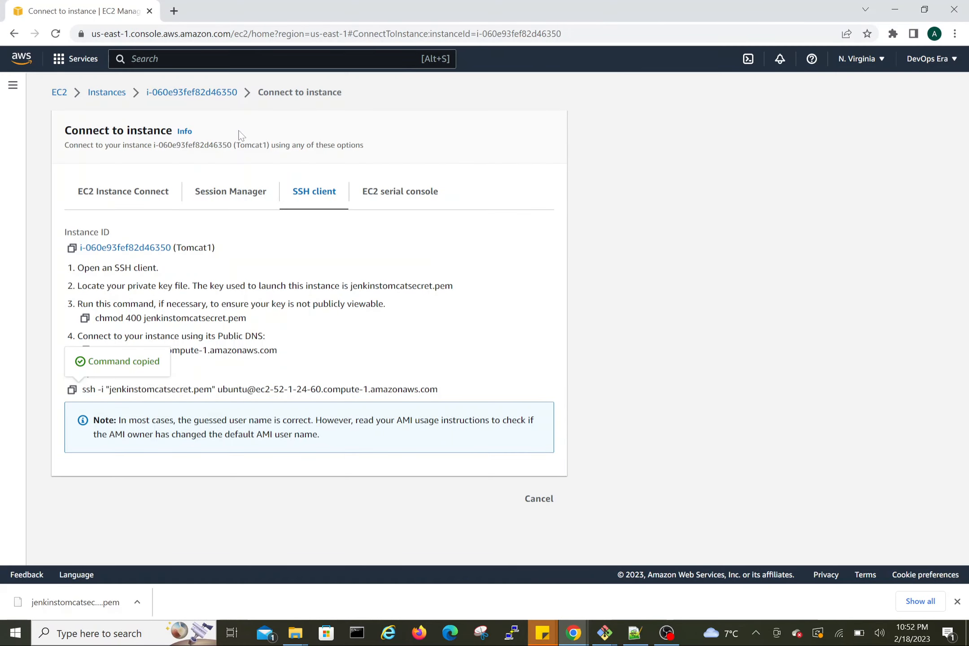
left_click(23, 62)
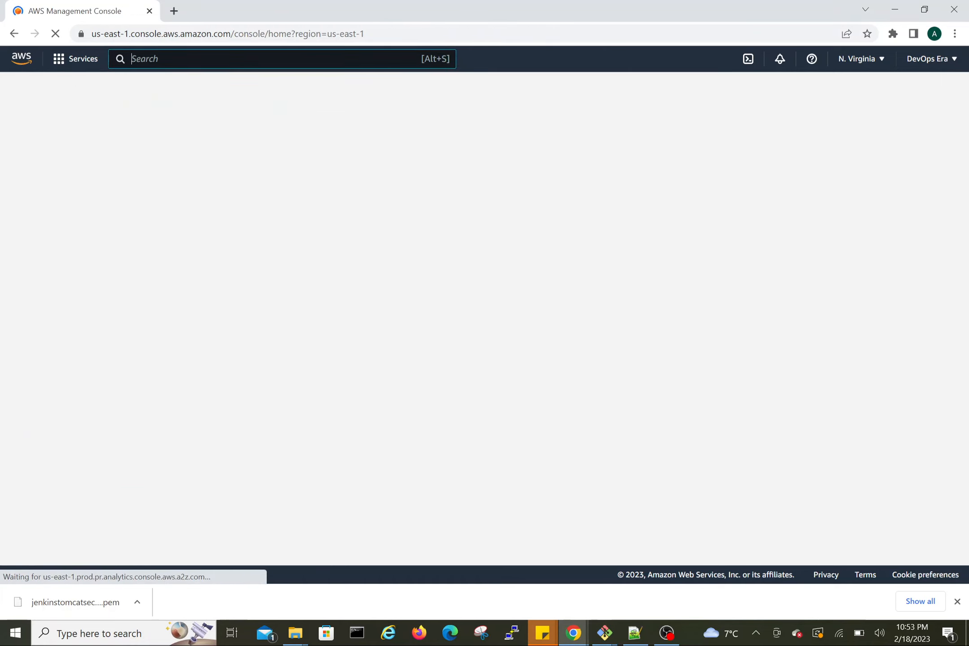